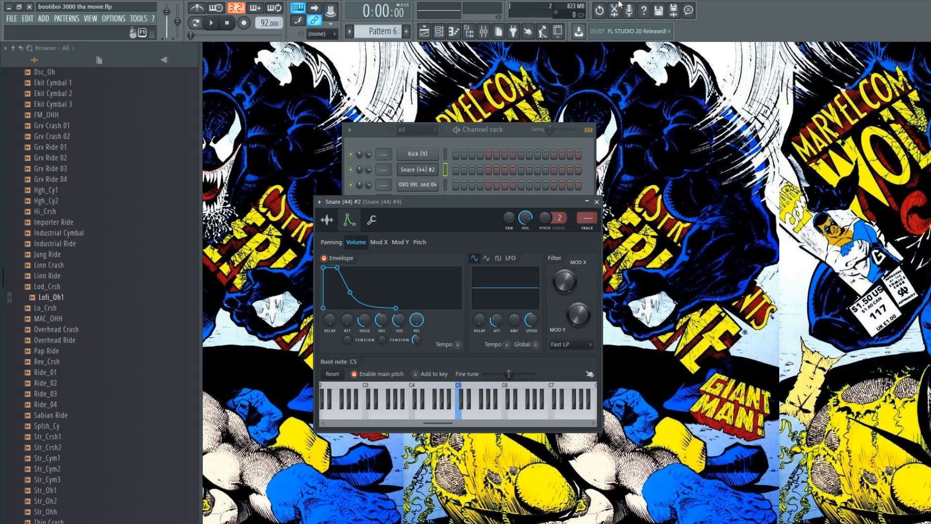
Step: Close the Snare (44) #2 channel settings and reposition the channel rack so that all its channels are in view
left_click_drag(521, 129, 539, 92)
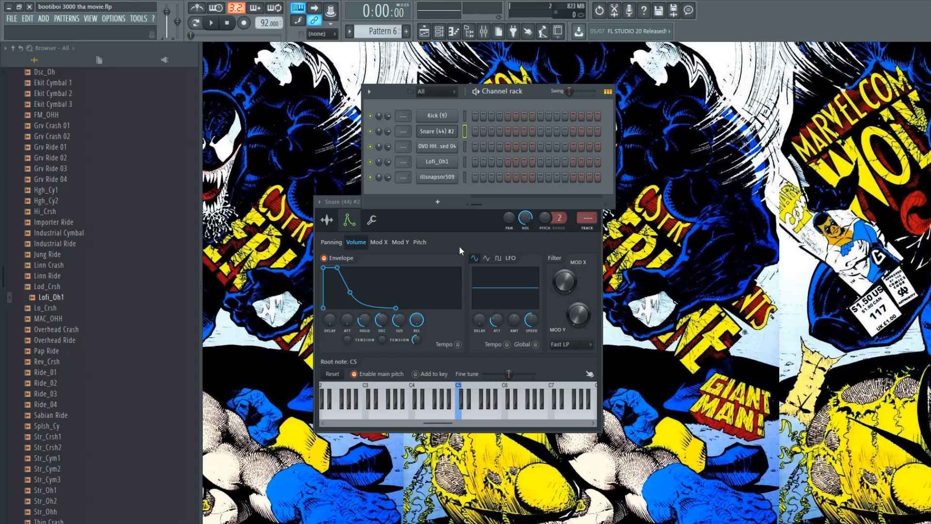
left_click(490, 200)
left_click_drag(488, 201, 558, 181)
left_click(667, 182)
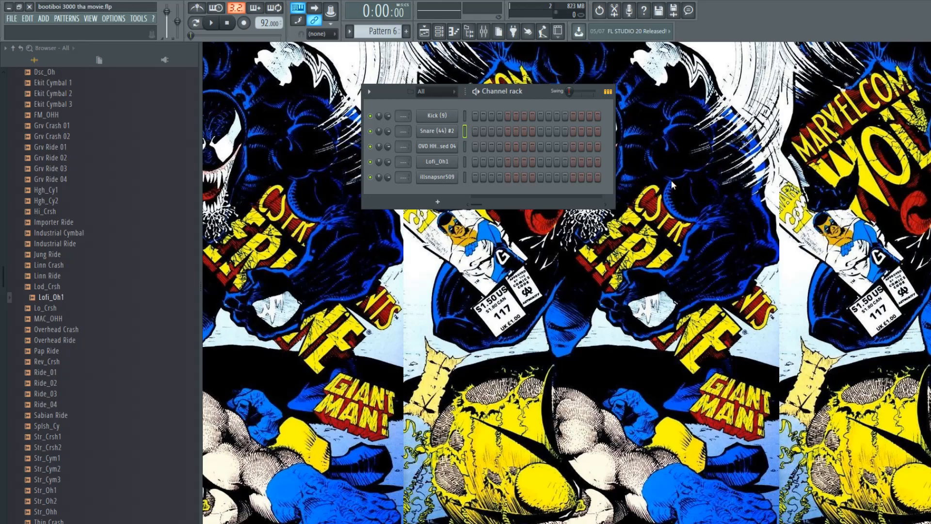
left_click_drag(543, 85, 539, 162)
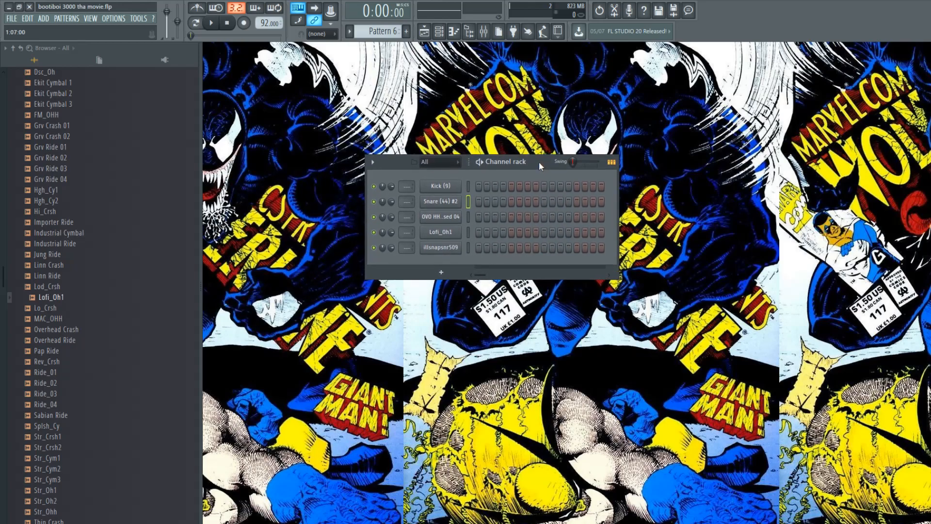
mouse_move(479, 186)
left_mouse_down()
mouse_move(545, 186)
mouse_move(578, 202)
left_mouse_up()
mouse_move(512, 232)
left_mouse_down()
mouse_move(561, 233)
mouse_move(561, 247)
mouse_move(511, 251)
left_mouse_up()
left_click_drag(560, 233, 543, 240)
mouse_move(484, 190)
left_mouse_down()
mouse_move(590, 191)
mouse_move(466, 211)
left_mouse_up()
Step: Add the MAC_OHH sample from the browser to the channel rack as a new channel
left_click_drag(62, 314, 452, 259)
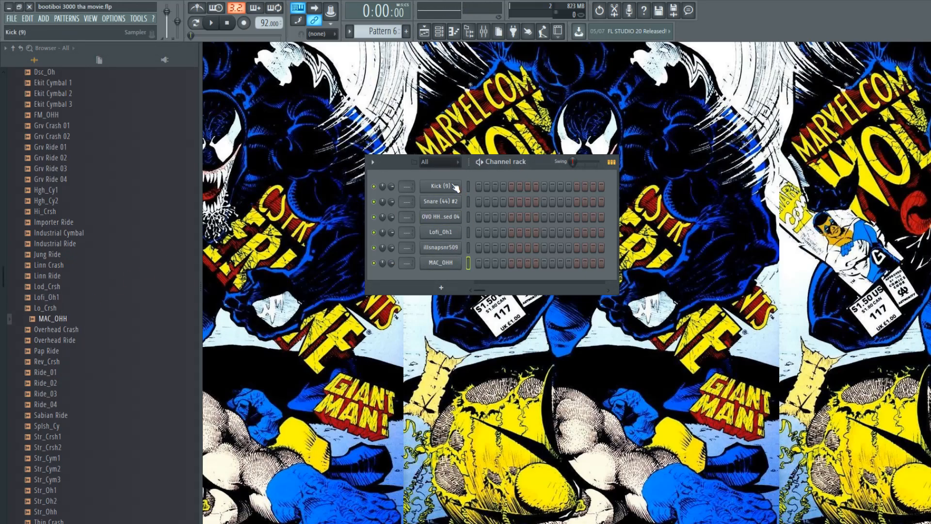
Step: Examine the Kick (9) channel's sampler settings and waveform, then close its window
left_click(450, 189)
left_click_drag(691, 148, 655, 141)
left_click(495, 159)
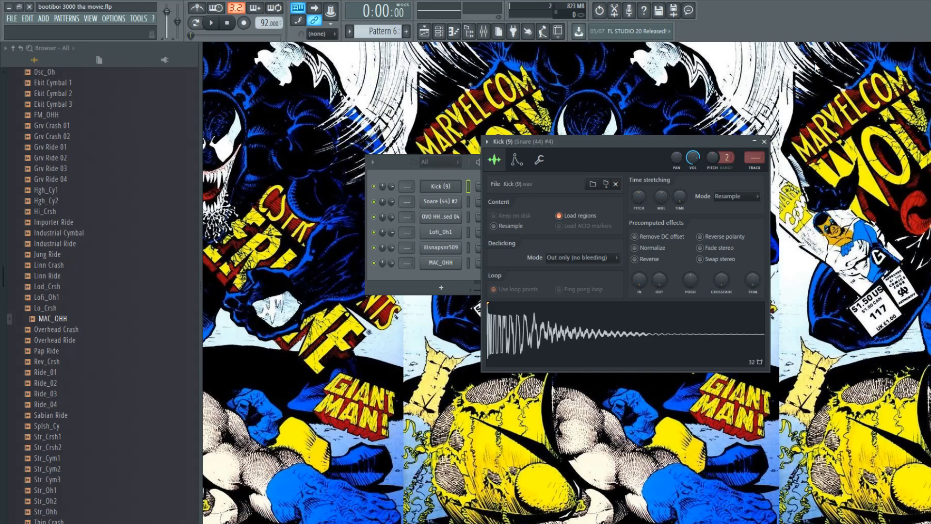
left_click_drag(621, 142, 495, 96)
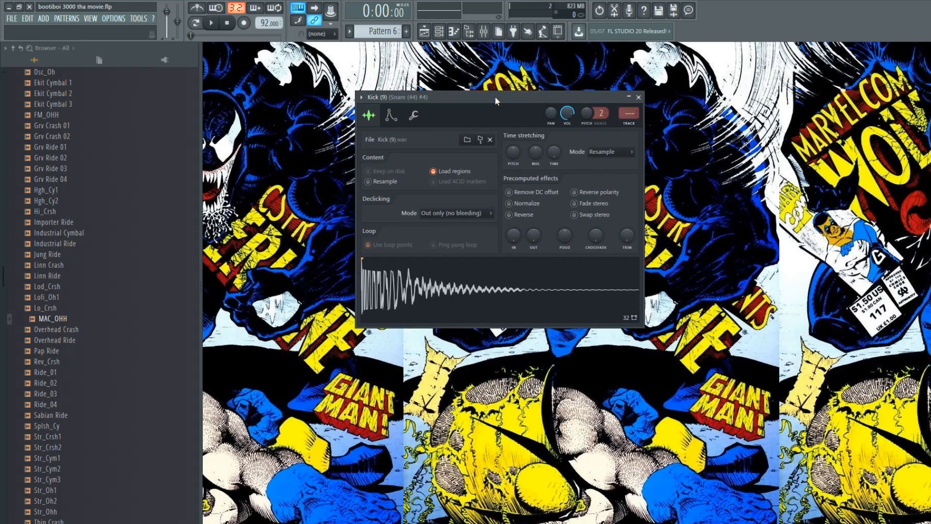
left_click_drag(481, 98, 611, 200)
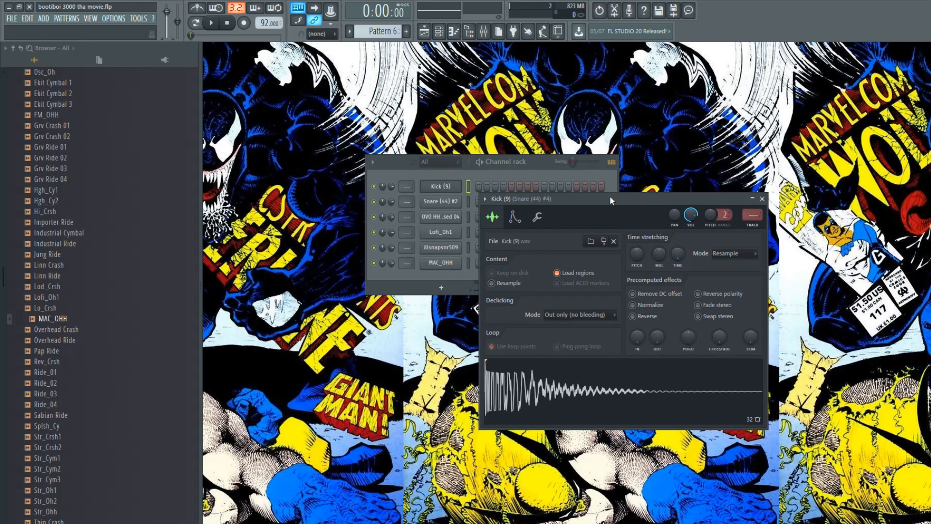
left_click(762, 198)
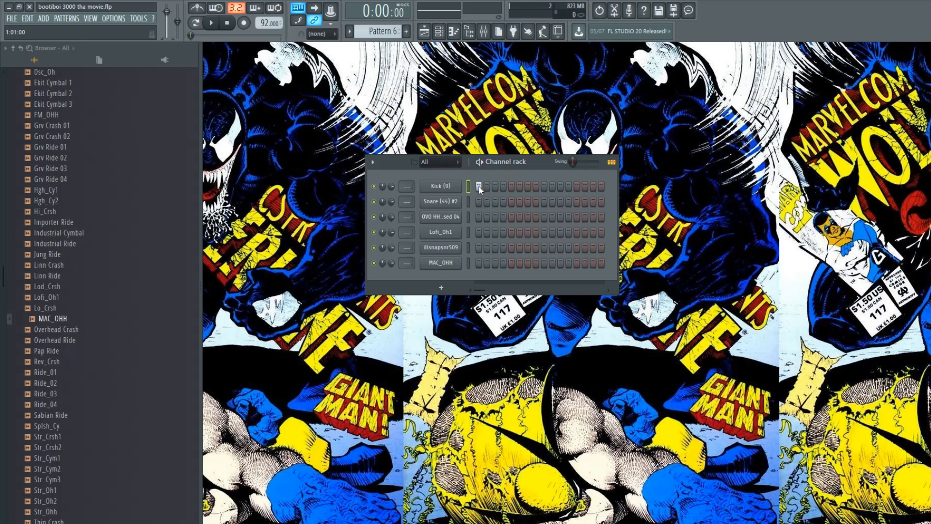
Step: Place Kick (9) hits on steps 5 and 9 of Pattern 6 and play the pattern
left_click(512, 186)
left_click(544, 186)
key("space")
Step: Switch to Pattern 4 and delete all Kick (9) notes from it in the piano roll
left_click_drag(391, 32, 391, 43)
left_click(516, 190)
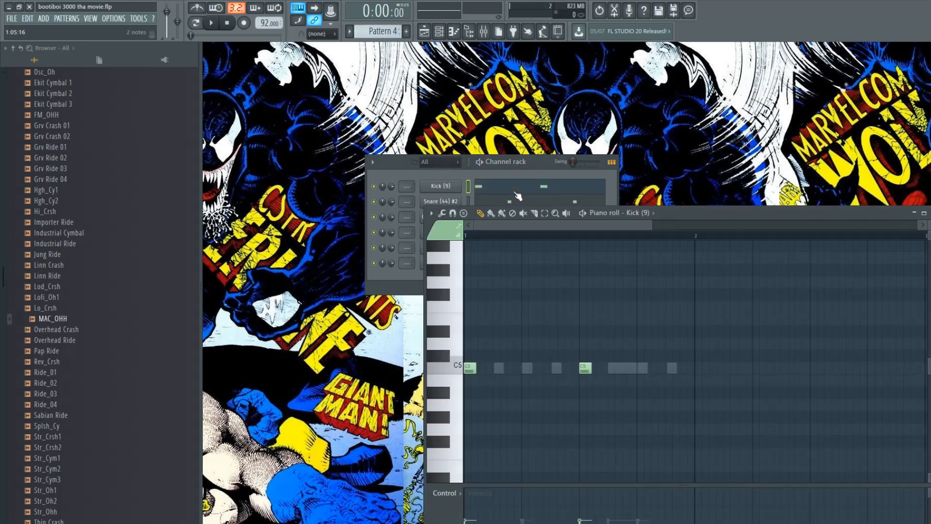
key("ctrl+a")
key("Delete")
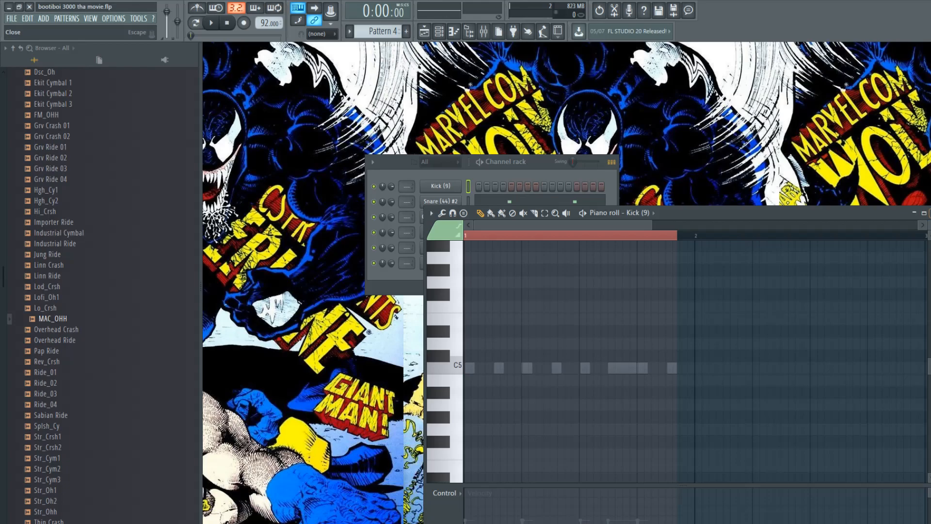
key("F7")
Step: Delete all Snare (44) #2 notes from Pattern 4 and return to the channel rack
left_click(517, 203)
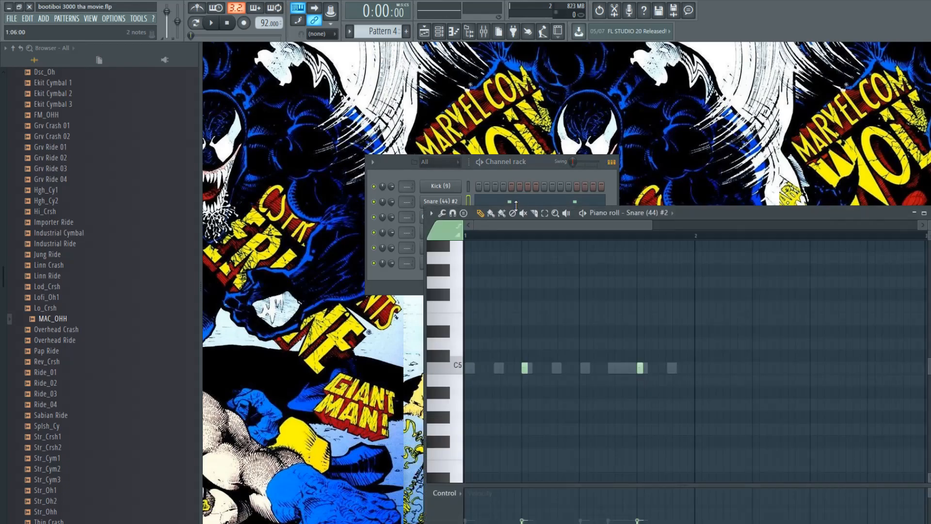
key("ctrl+a")
key("Delete")
left_click(552, 170)
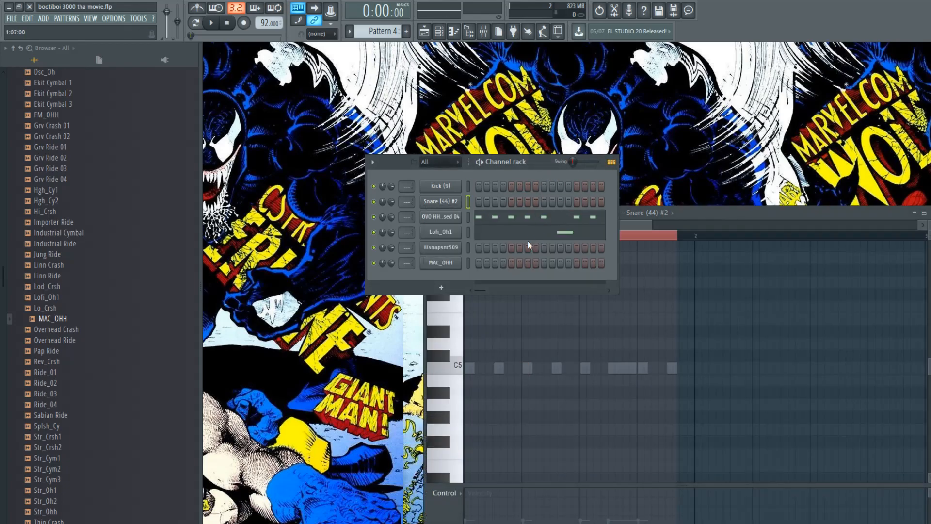
Step: Delete all OVO HH hi-hat notes from Pattern 4 and return to the channel rack
left_click(534, 217)
key("ctrl+a")
key("Delete")
left_click(554, 162)
Step: Delete the Lofi_Oh1 note from Pattern 4 and move the emptied channel rack slightly
left_click(543, 229)
key("ctrl+a")
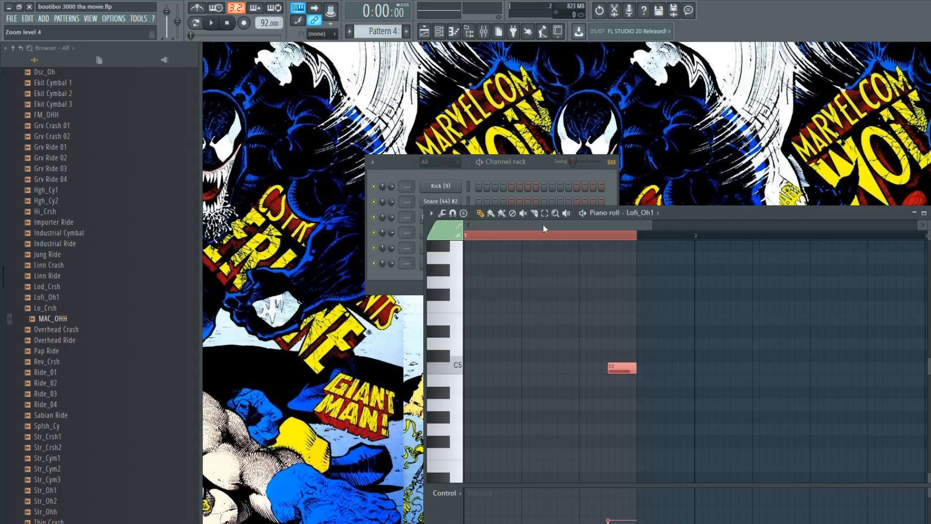
key("Delete")
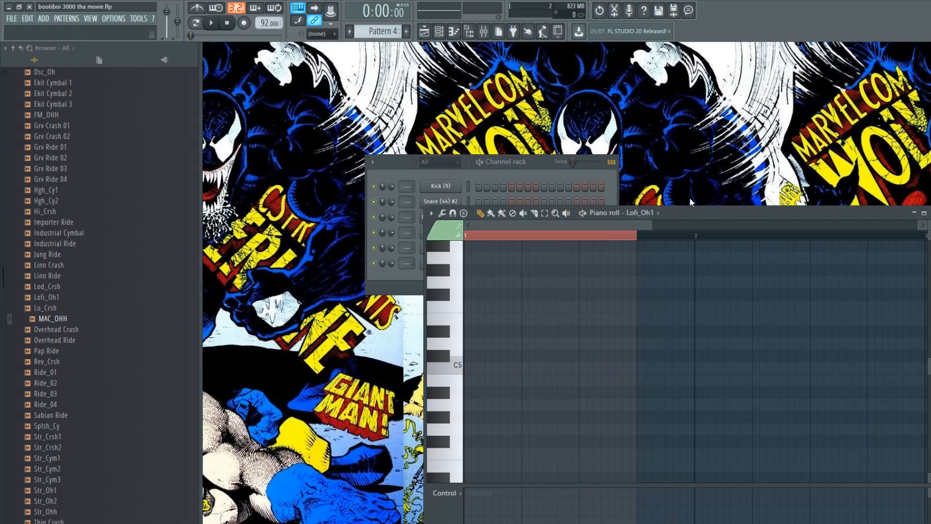
left_click(551, 179)
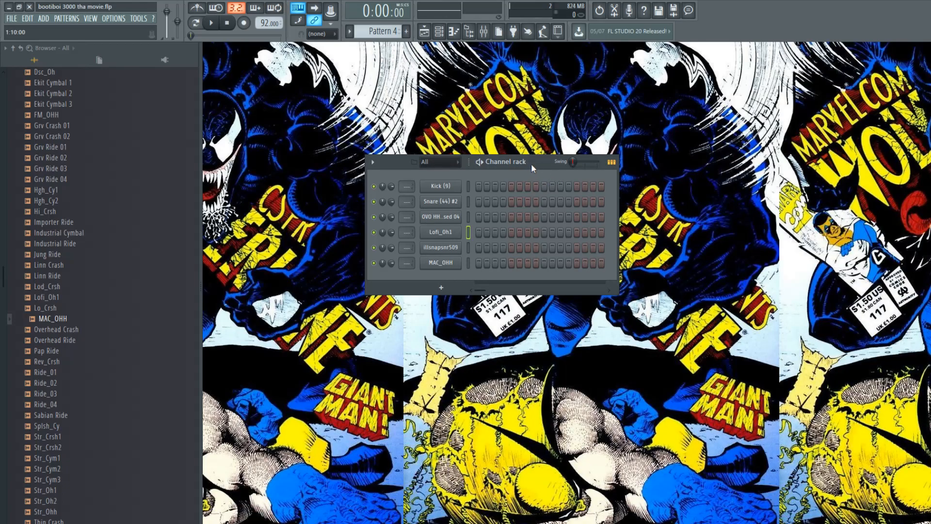
left_click_drag(531, 164, 551, 145)
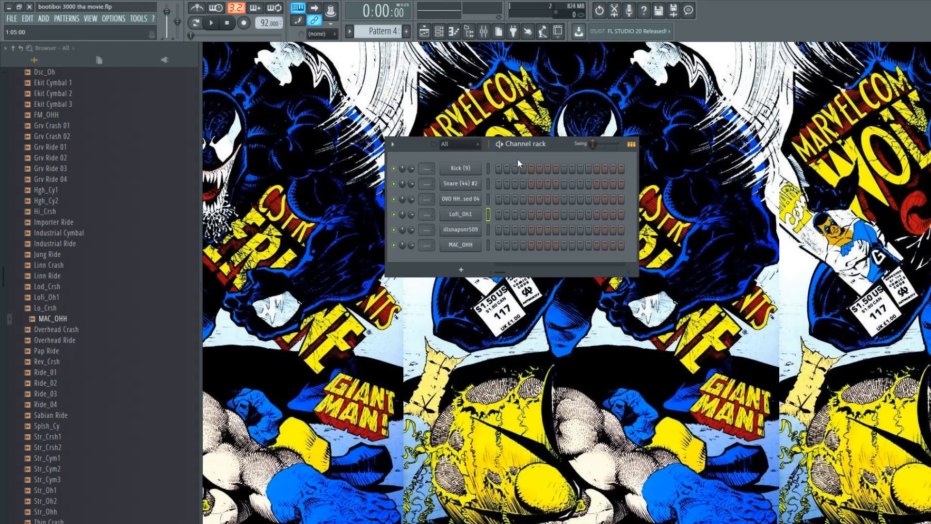
Step: Place Kick (9) hits on steps 1 and 9 of Pattern 4 while auditioning the pattern
left_click(498, 169)
key("space")
left_click(564, 168)
key("space")
Step: Place Snare (44) #2 hits on steps 5 and 13 of Pattern 4 while auditioning the pattern
left_click(531, 184)
key("space")
left_click(597, 184)
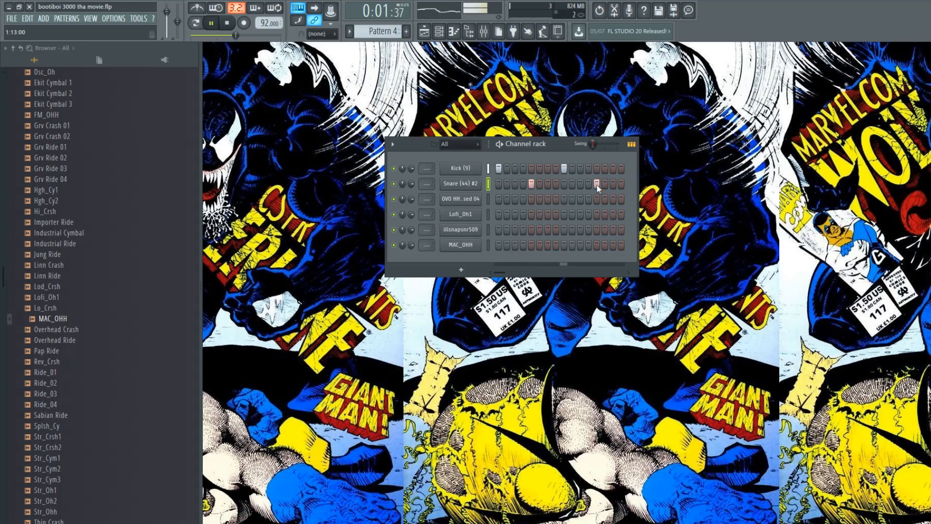
key("space")
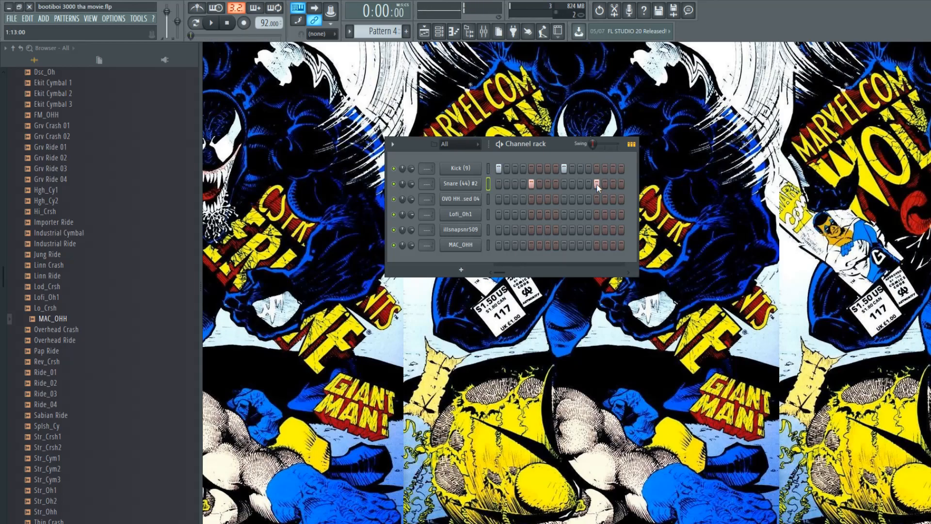
Step: Try a longer attack on the Snare (44) #2 volume envelope and audition the sound
left_click(460, 183)
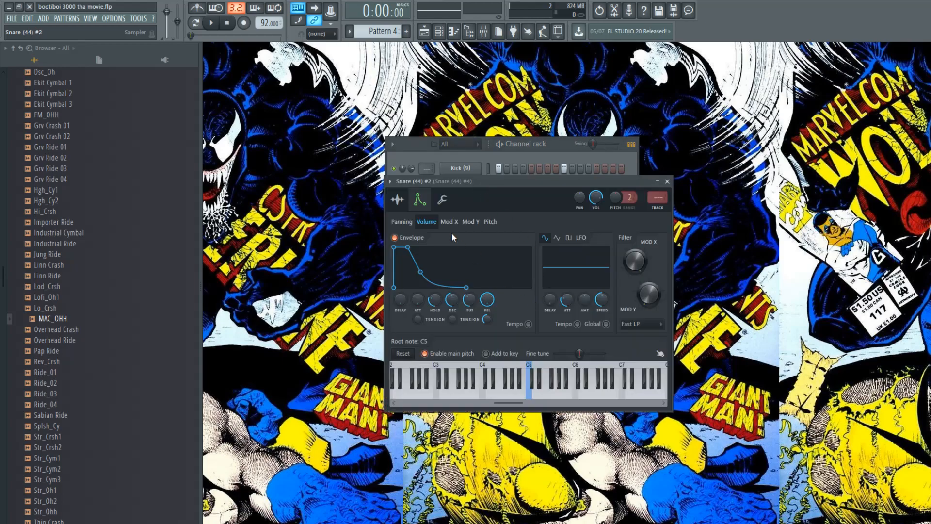
left_click(516, 371)
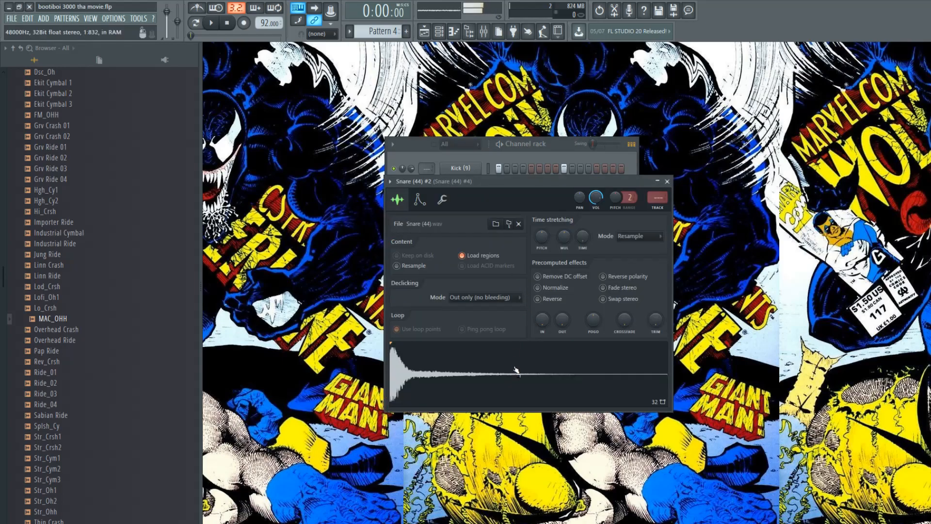
left_click(420, 199)
left_click_drag(418, 299, 417, 286)
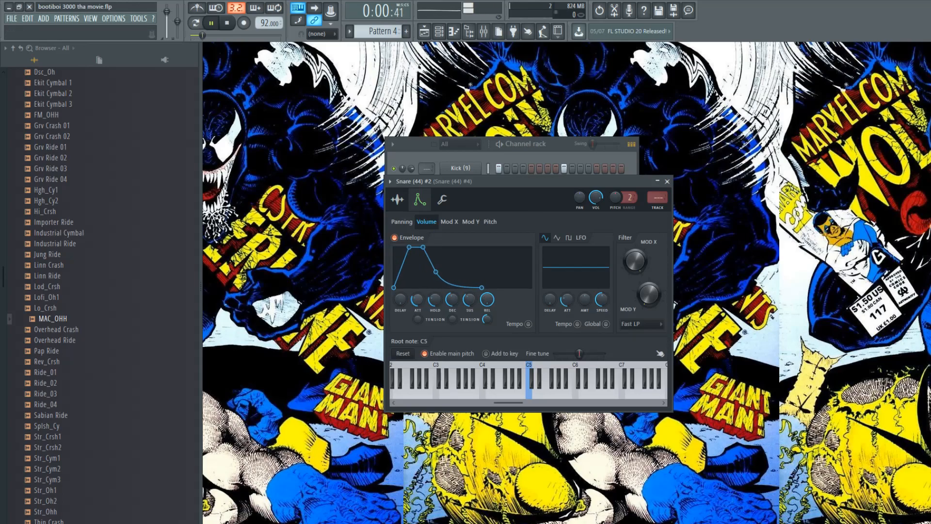
key("q")
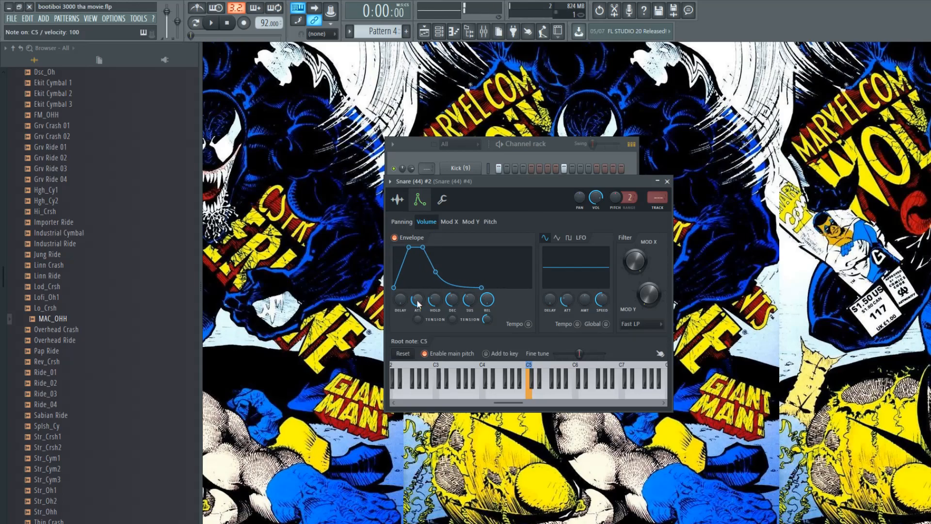
scroll(417, 299, "down", 5)
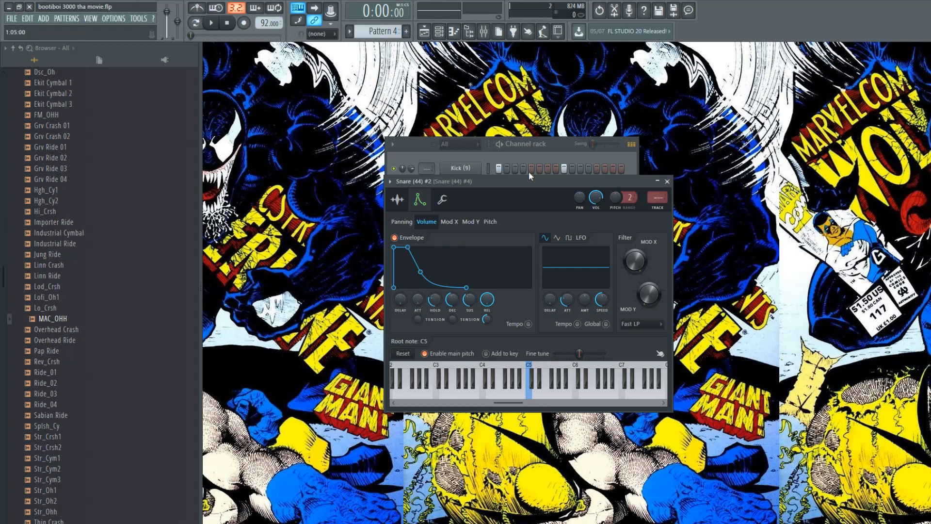
Step: Place OVO HH hi-hat hits on steps 3, 7, 11 and 15 of Pattern 4 and play the pattern
left_click(549, 152)
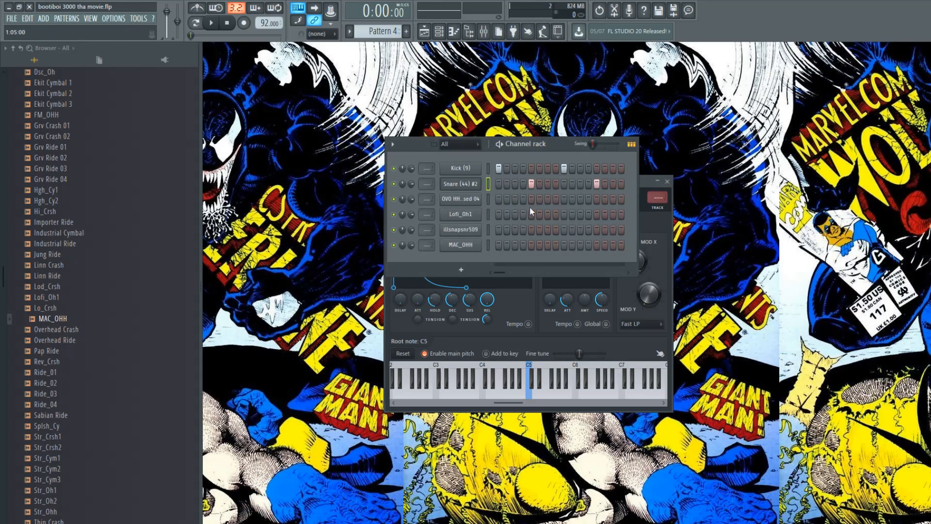
left_click(515, 199)
left_click(548, 199)
key("space")
left_click(580, 199)
left_click(613, 199)
key("space")
key("space")
Step: Place a Lofi_Oh1 hit on step 11 and illsnapsnr509 hits on steps 5 and 13 during playback
left_click(581, 213)
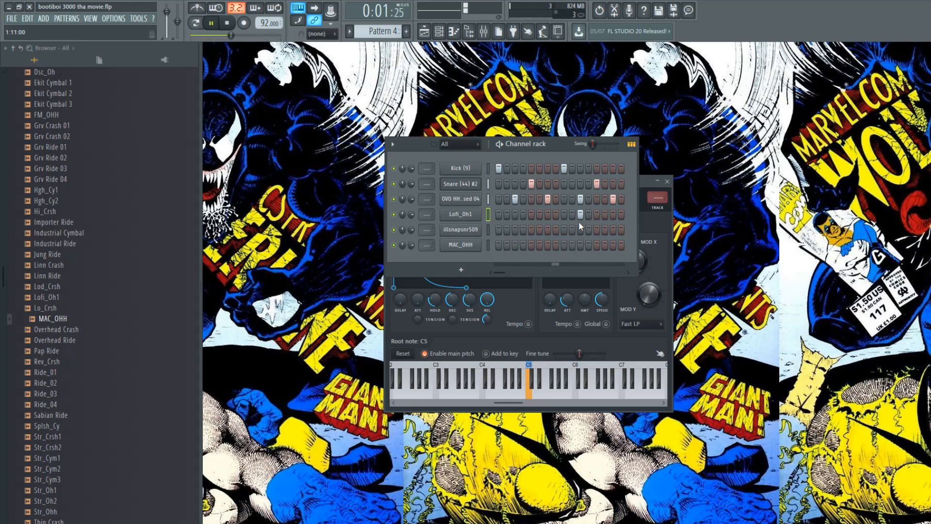
left_click(596, 230)
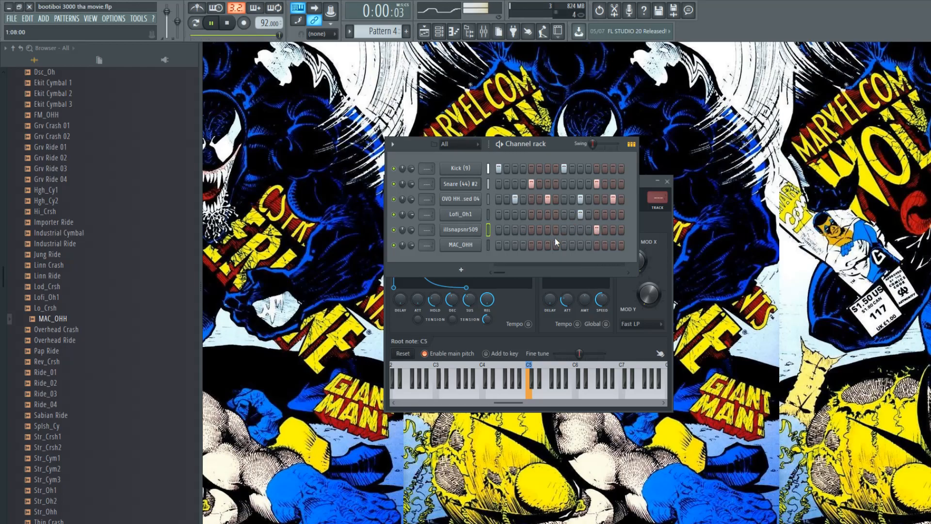
left_click(531, 229)
key("space")
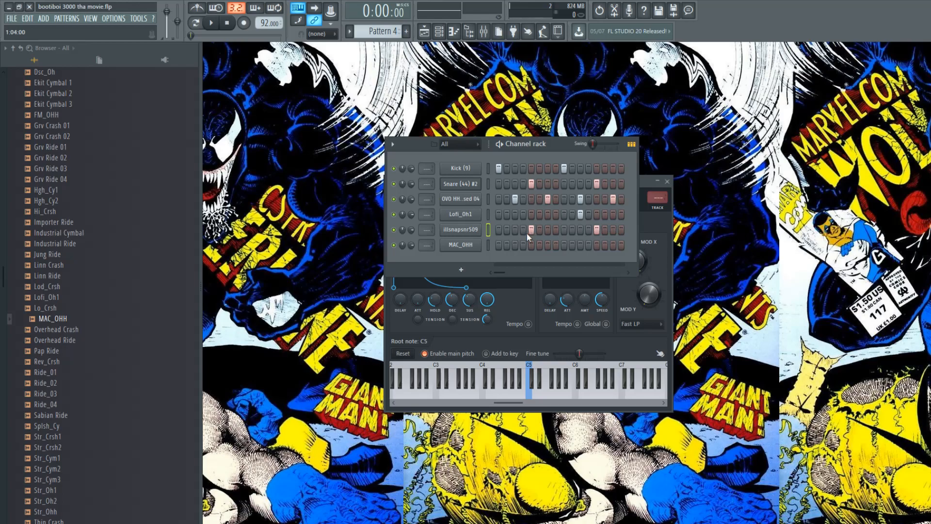
Step: Erase the illsnapsnr509, OVO HH, Lofi_Oh1 and Snare (44) #2 steps from Pattern 4, leaving only the Kick (9) hits
left_click_drag(528, 233, 600, 231)
left_click_drag(514, 198, 695, 186)
right_click(570, 217)
left_click_drag(571, 218, 586, 217)
mouse_move(528, 187)
left_mouse_down()
mouse_move(600, 185)
mouse_move(553, 127)
mouse_move(476, 150)
left_mouse_up()
Step: Try a small quick fade-out on the Kick (9) sample and audition it
left_click(458, 169)
left_click(533, 321)
left_click_drag(541, 290, 544, 290)
left_click_drag(544, 293, 543, 292)
key("q")
key("q")
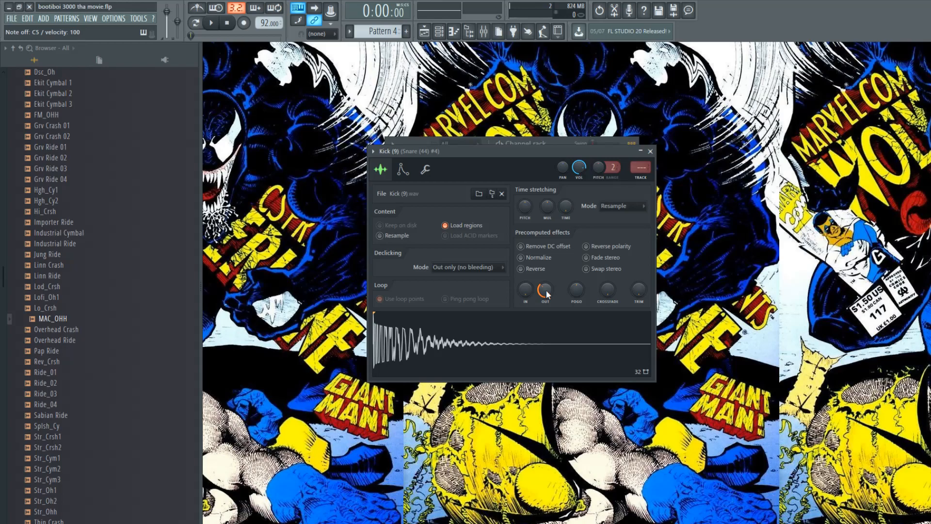
Step: Try the maximum and then a moderate fade-out on the Kick (9) sample, and play the pattern with it
left_click_drag(546, 293, 546, 274)
key("q")
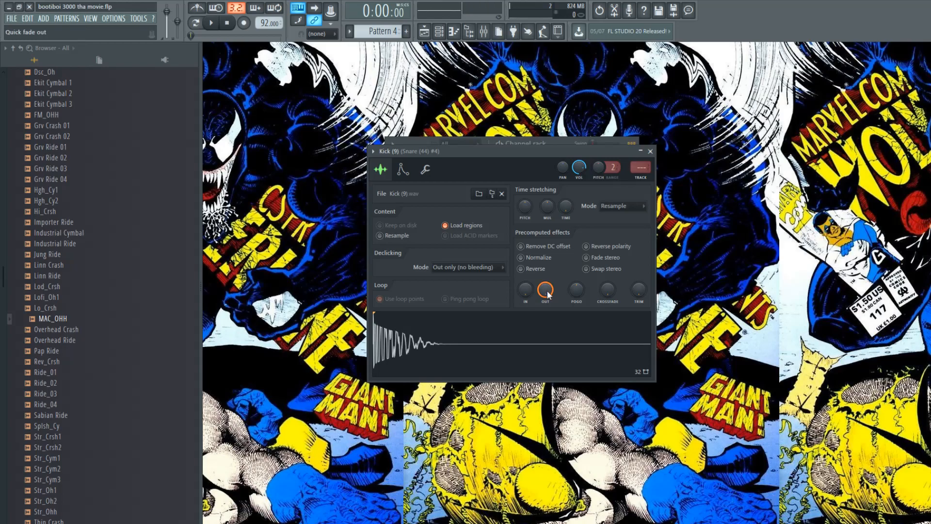
mouse_move(549, 294)
left_mouse_down()
mouse_move(548, 324)
mouse_move(547, 292)
left_mouse_up()
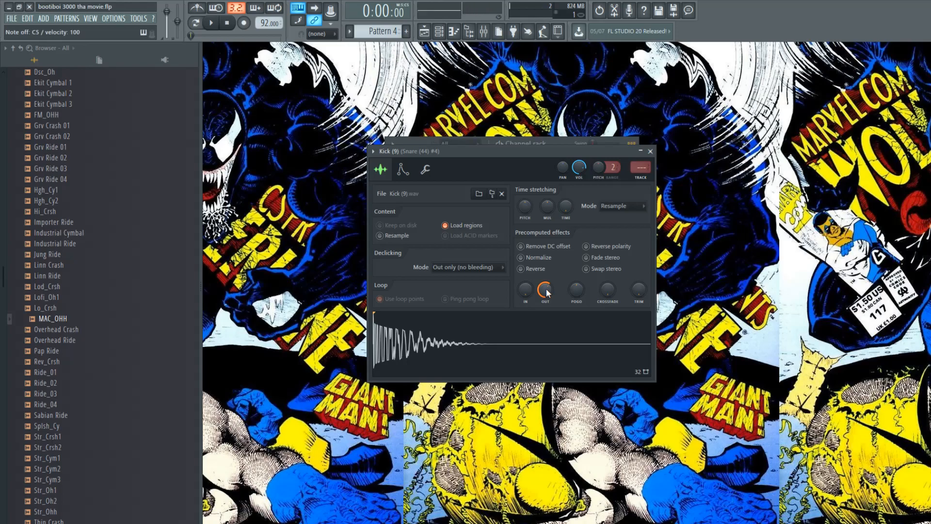
left_click(651, 151)
key("space")
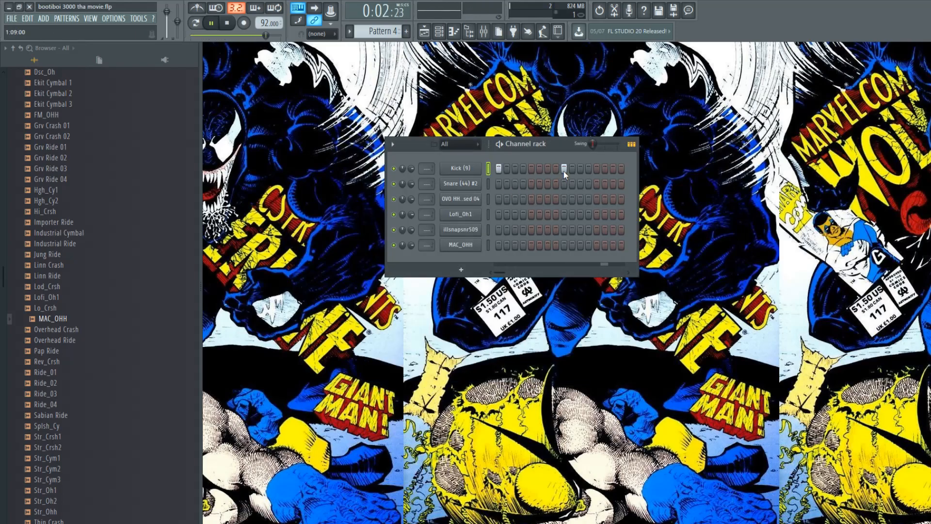
key("space")
Step: Reset the Kick (9) sample's quick fade-out to zero
left_click(467, 170)
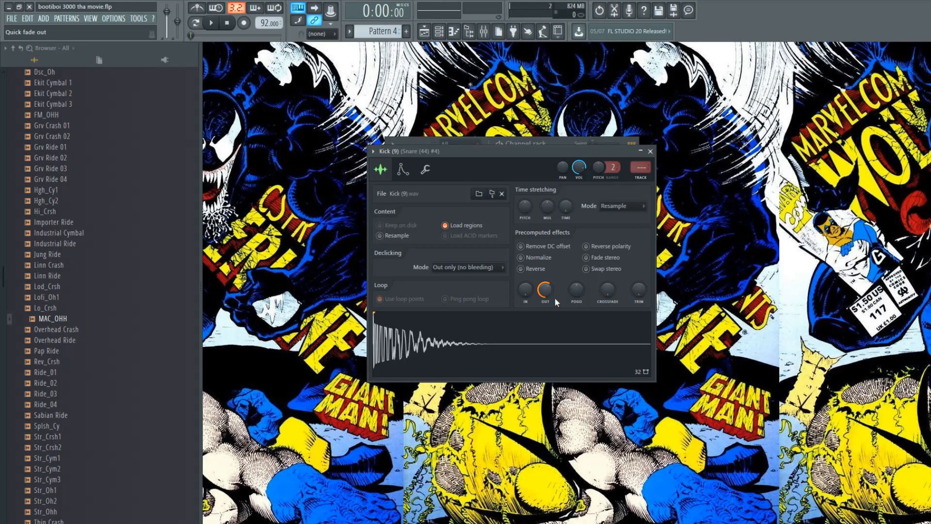
left_click_drag(546, 289, 546, 335)
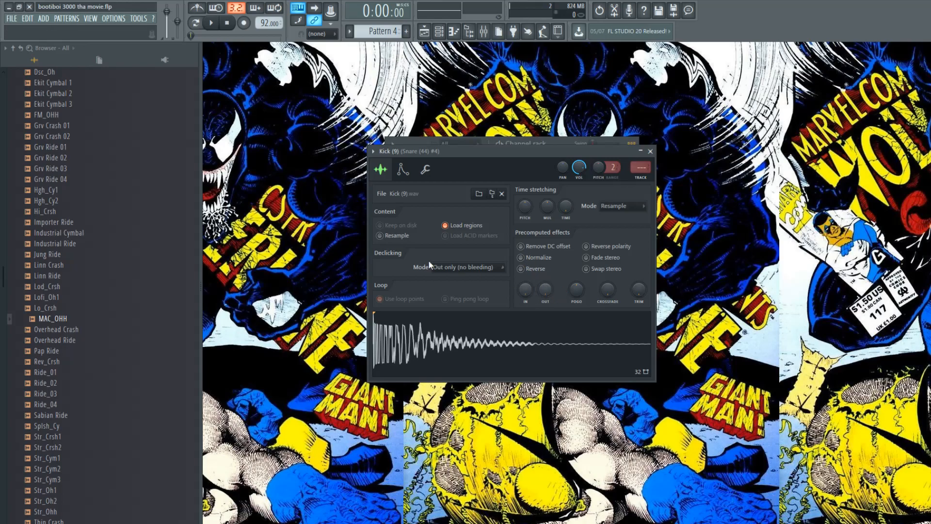
Step: Shorten the release of the Kick (9) volume envelope and audition the kick repeatedly
left_click(402, 170)
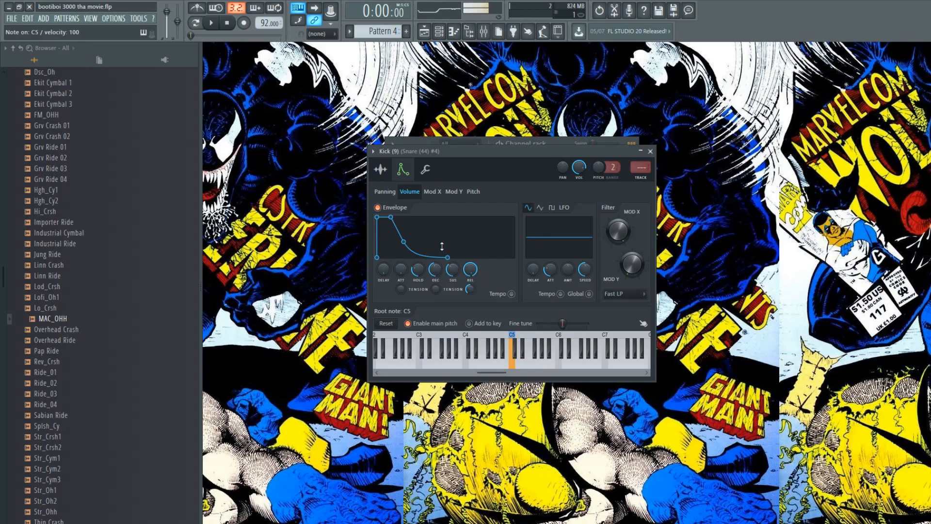
left_click_drag(448, 257, 472, 277)
key("q")
key("q")
key("q")
key("q")
key("q")
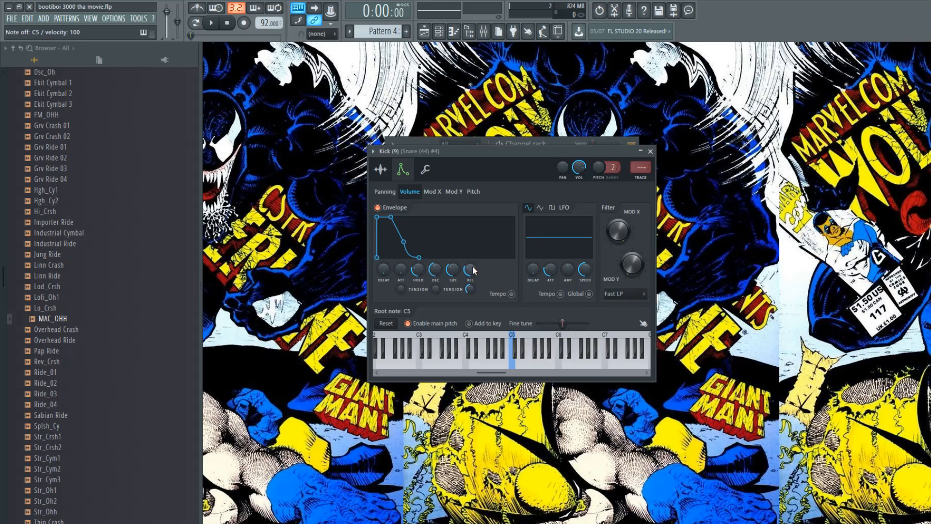
Step: Fine-tune the release of the Kick (9) volume envelope and move its settings window away from the channel rack
scroll(472, 266, "down", 1)
scroll(473, 268, "up", 2)
scroll(470, 265, "down", 1)
left_click_drag(523, 151, 545, 228)
left_click(537, 156)
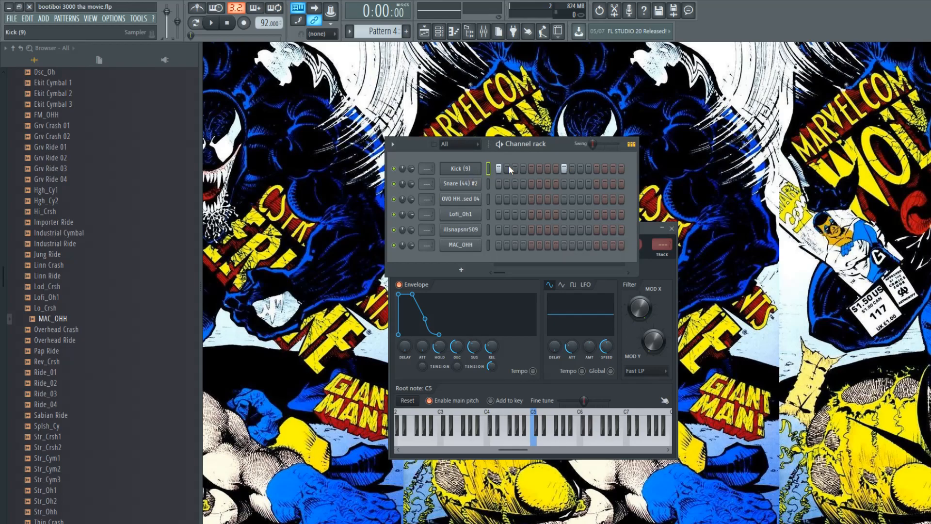
Step: Lengthen both Kick (9) notes in the piano roll to about half a beat each and play the pattern
key("F7")
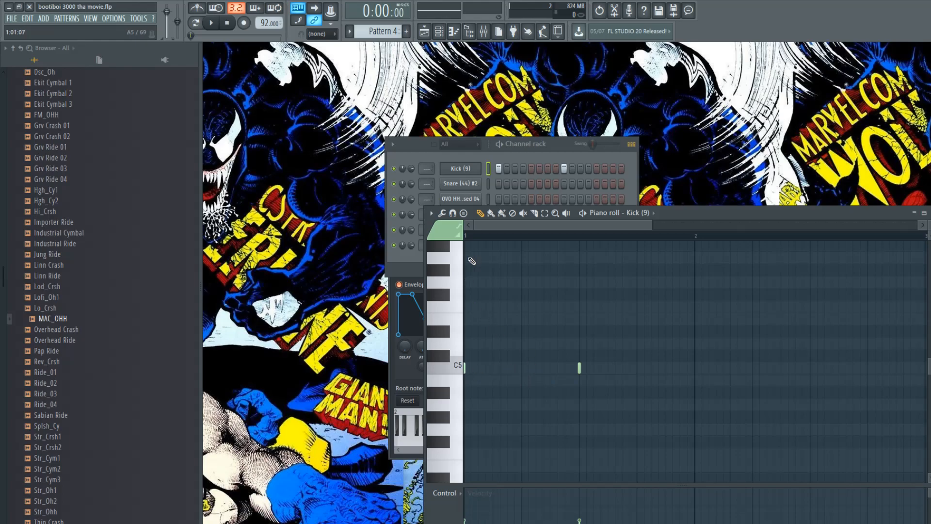
key("space")
key("space")
key("ctrl+a")
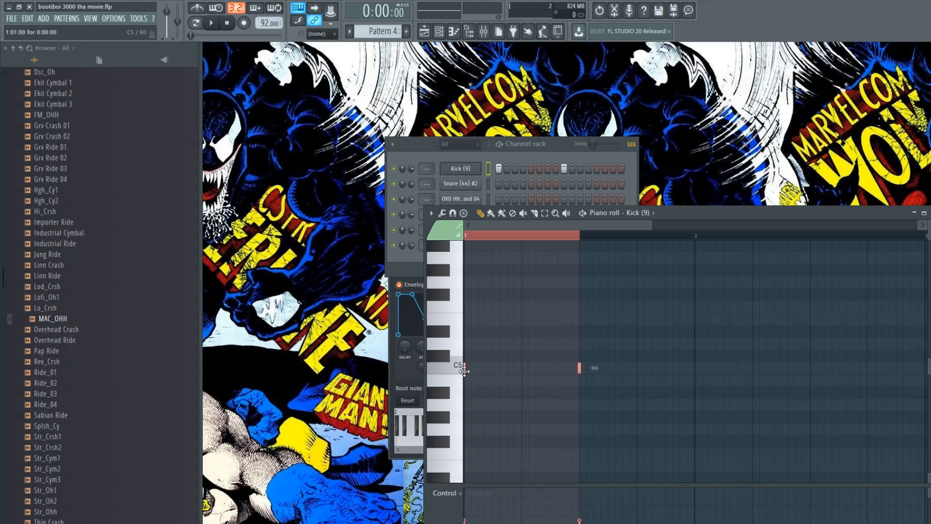
left_click_drag(466, 368, 491, 367)
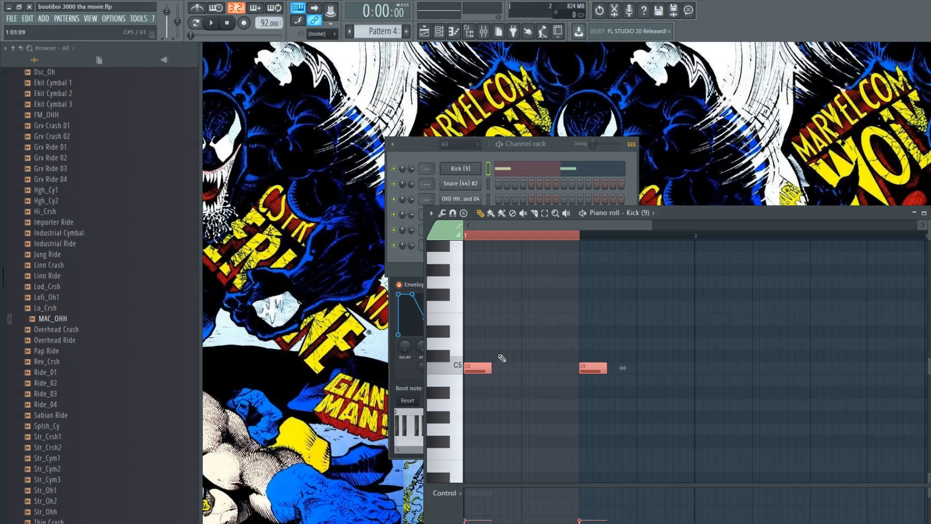
key("space")
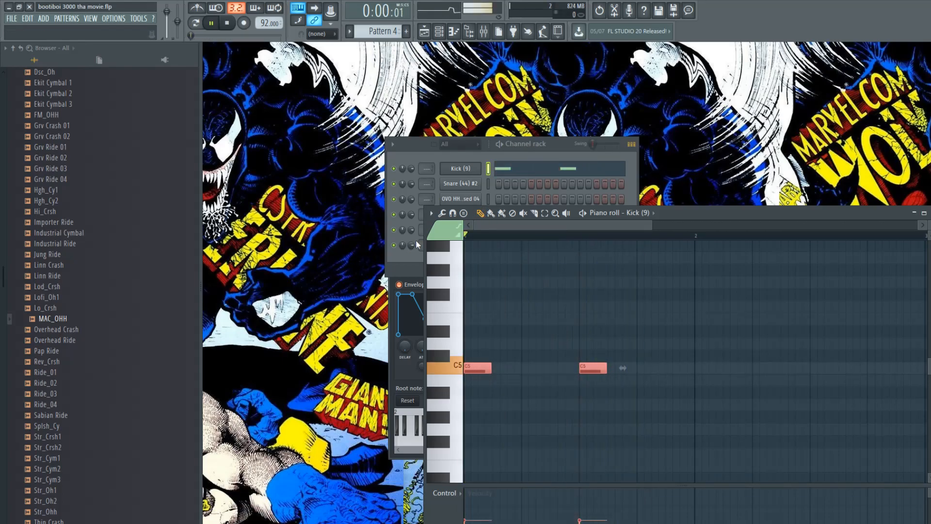
key("space")
Step: Shorten both Kick (9) notes to slightly under one step each and play the pattern
left_click_drag(606, 371, 593, 375)
key("space")
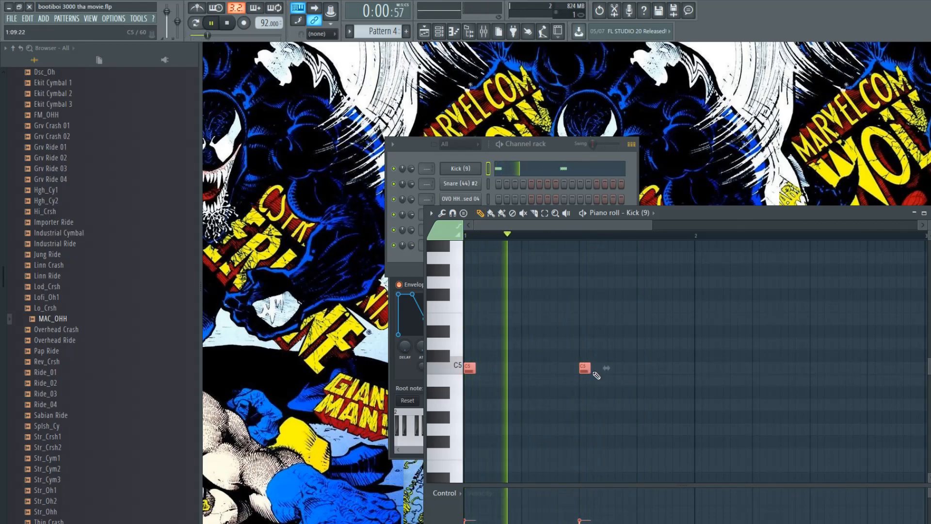
key("space")
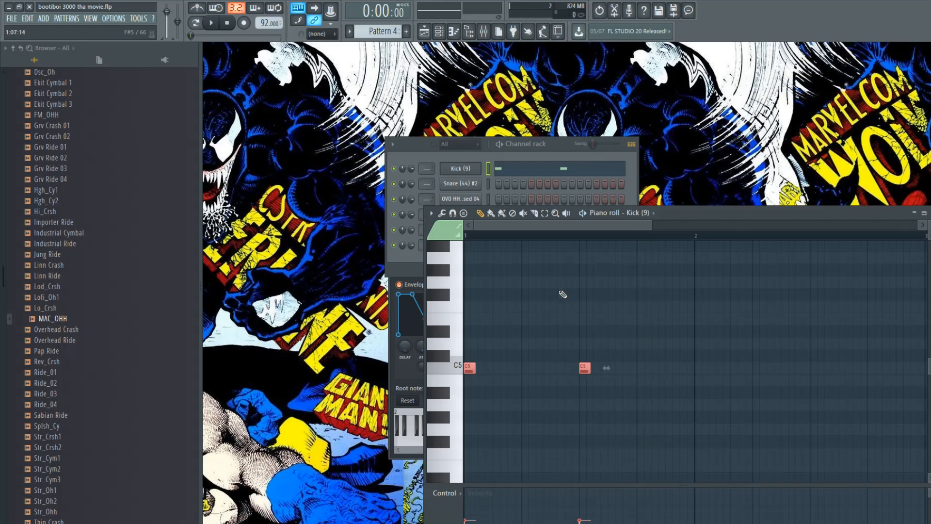
left_click(554, 148)
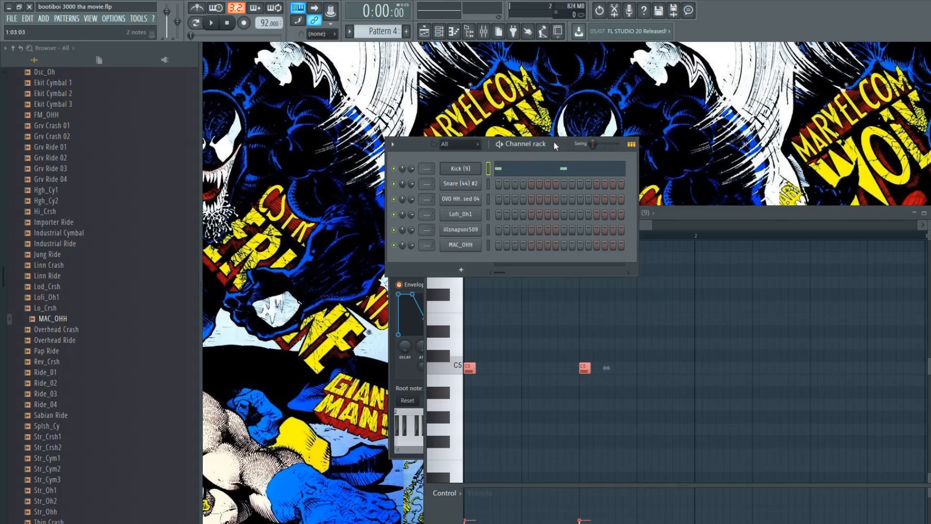
Step: Try stretching the first Kick (9) note past one beat, play it, and shorten it to match the second note
left_click_drag(475, 367, 532, 370)
key("ctrl+z")
key("space")
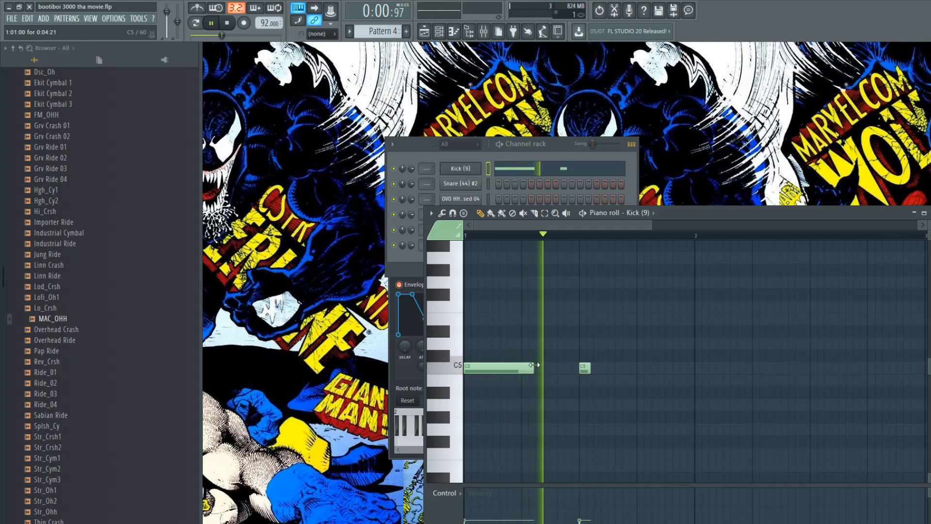
left_click_drag(534, 366, 475, 372)
key("space")
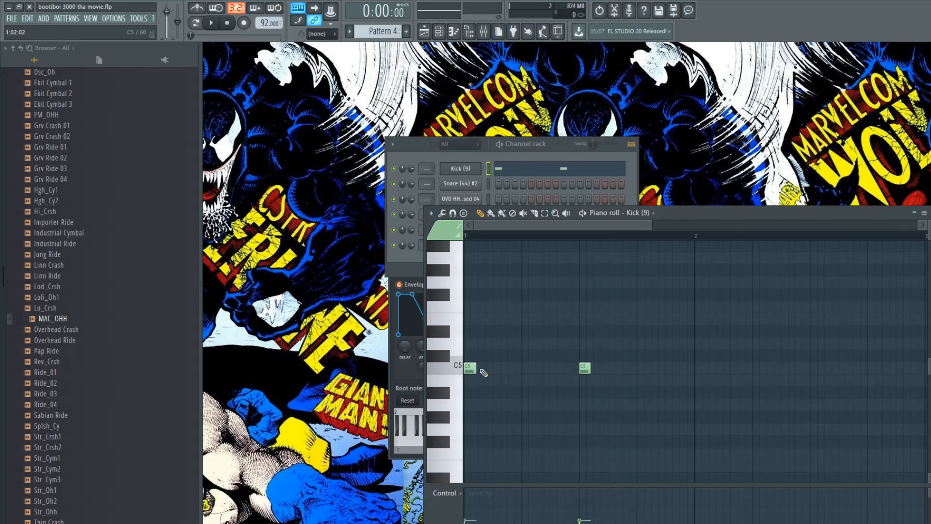
Step: Place a Snare (44) #2 hit on step 5, mute Kick (9), and audition the snare sample from its waveform
left_click(547, 153)
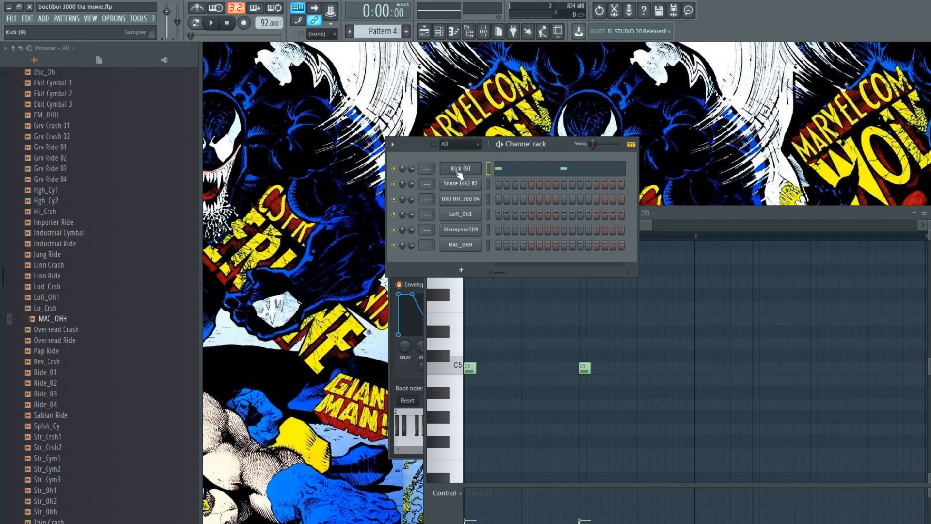
left_click(532, 184)
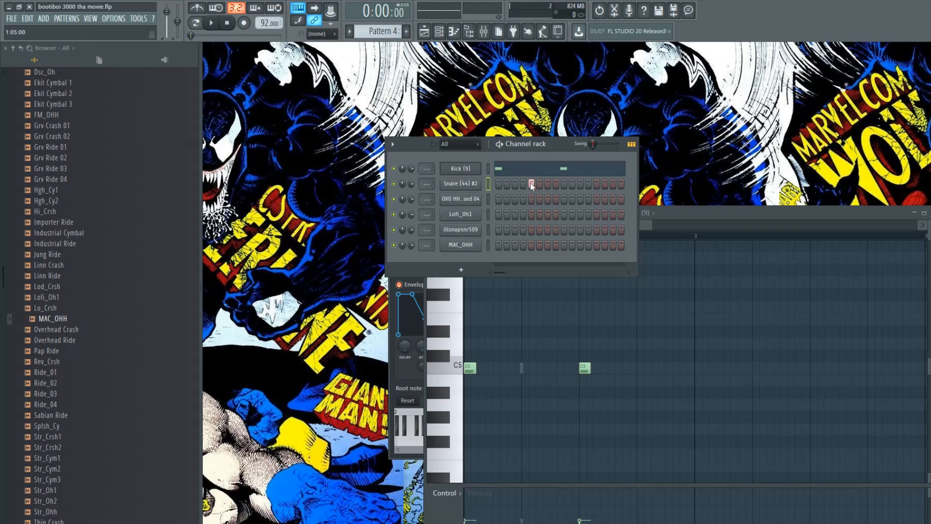
left_click(477, 184)
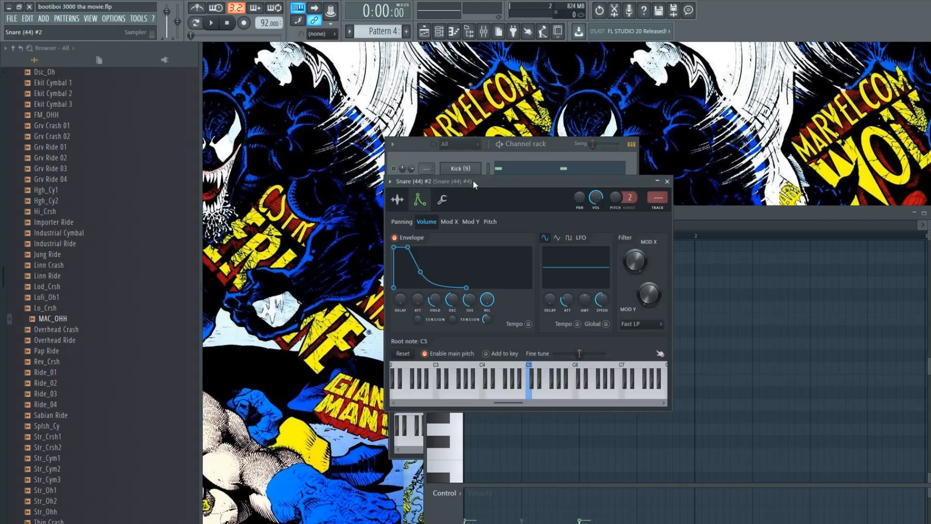
left_click(397, 199)
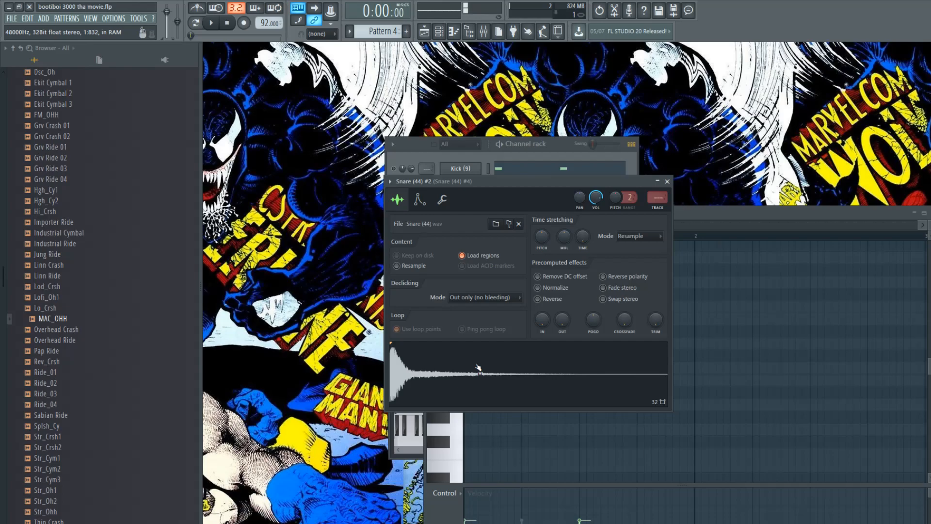
left_click(477, 366)
Step: Close the snare settings and add a separate Snare (44) channel with a hit on step 13
left_click(668, 182)
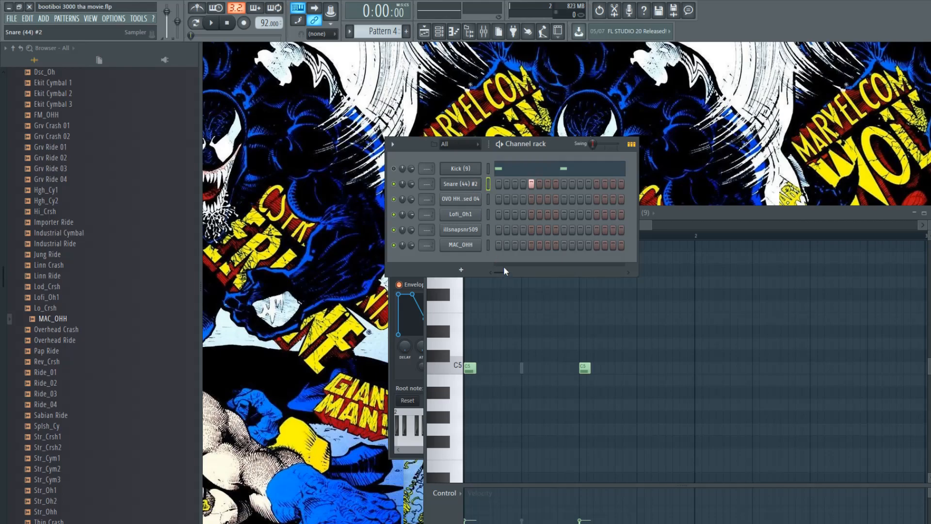
key("ctrl+z")
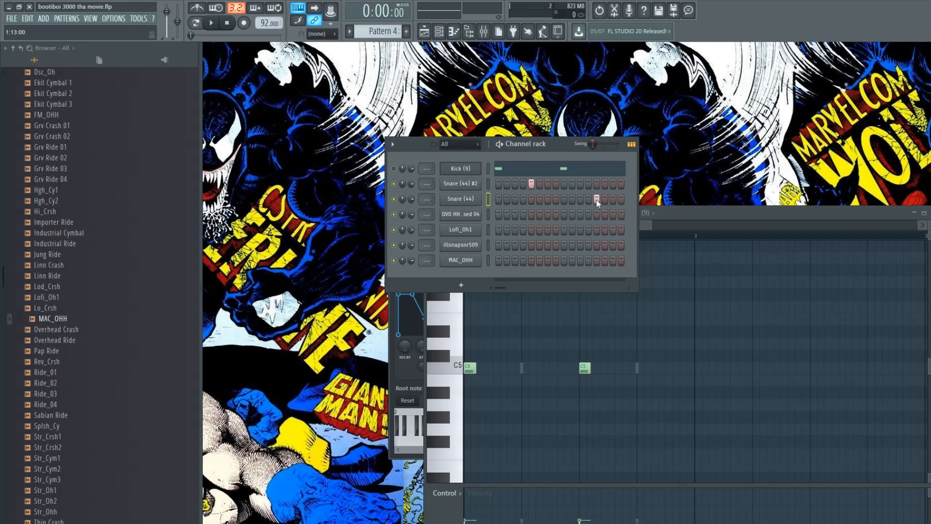
Step: Raise the quick fade-out of the Snare (44) #2 sample above 80% and play the pattern
left_click(458, 183)
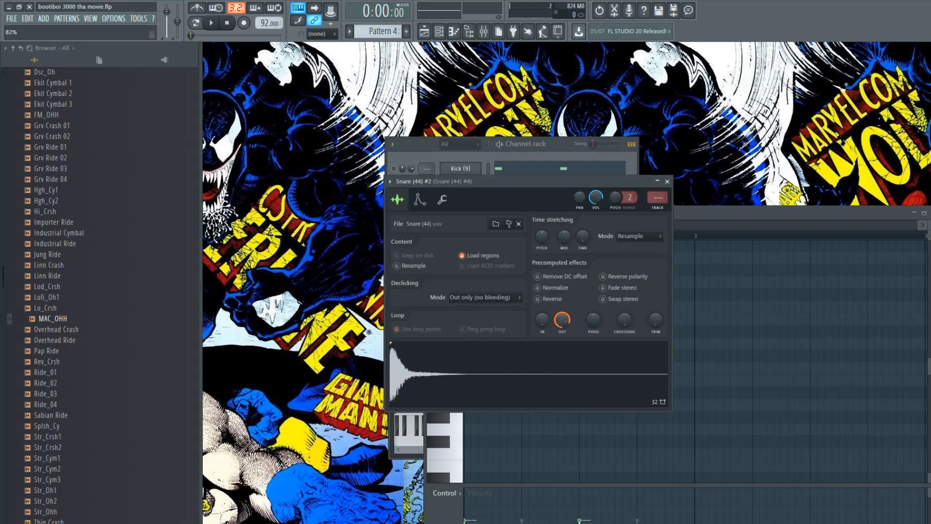
key("space")
left_click(557, 144)
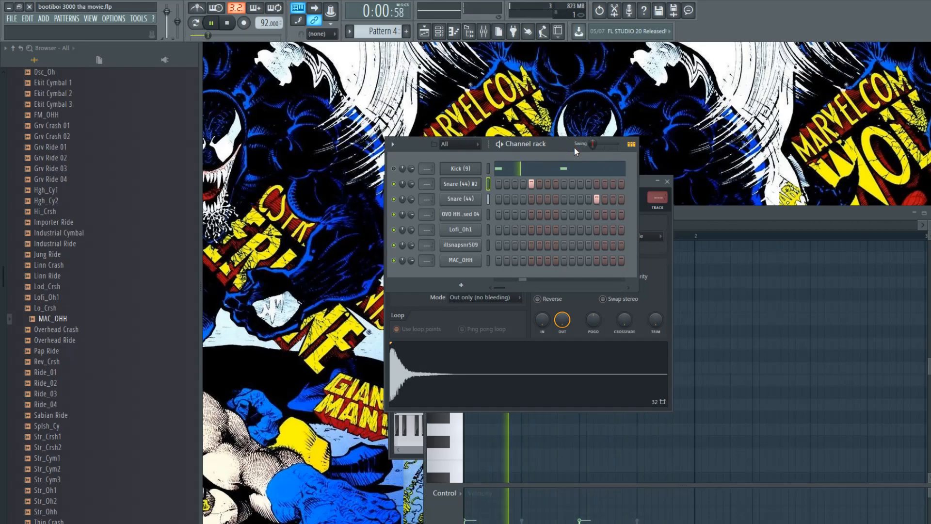
key("space")
Step: Shorten the release of the Snare (44) #2 volume envelope and play the pattern
left_click(469, 183)
left_click(420, 199)
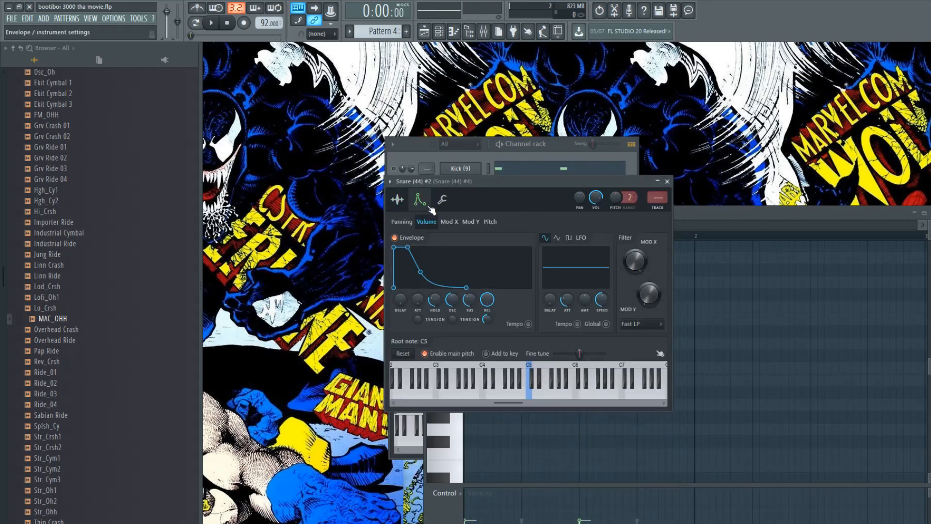
left_click_drag(487, 299, 486, 310)
key("space")
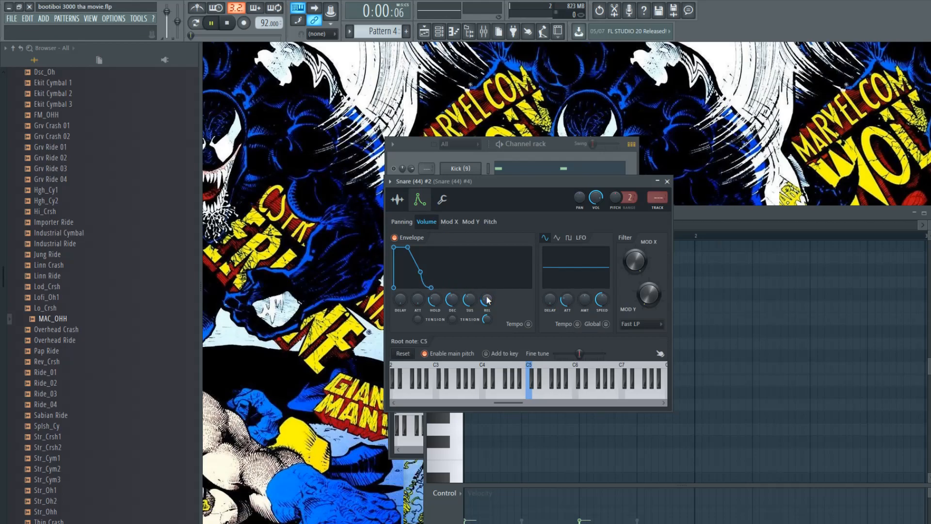
left_click(557, 149)
key("space")
Step: Lengthen the Snare (44) #2 note in the piano roll to slightly under one step while playing the pattern
key("F7")
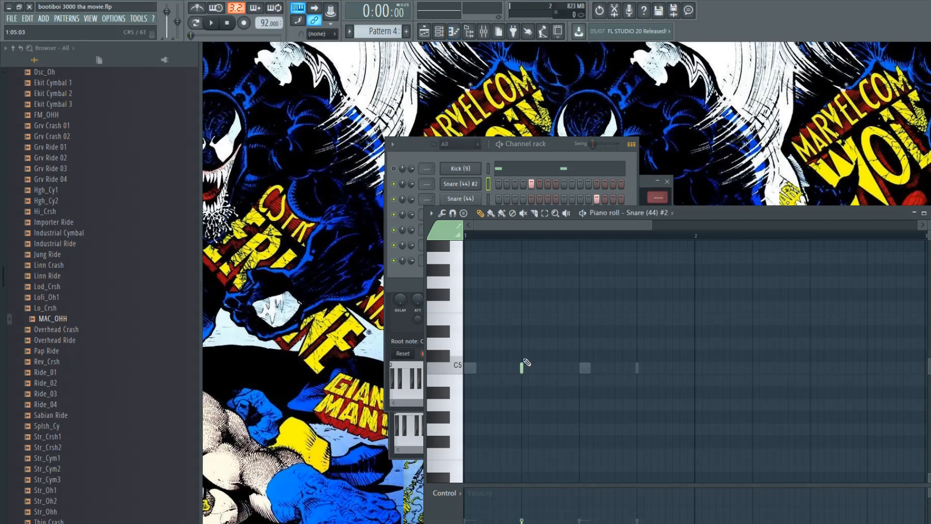
key("space")
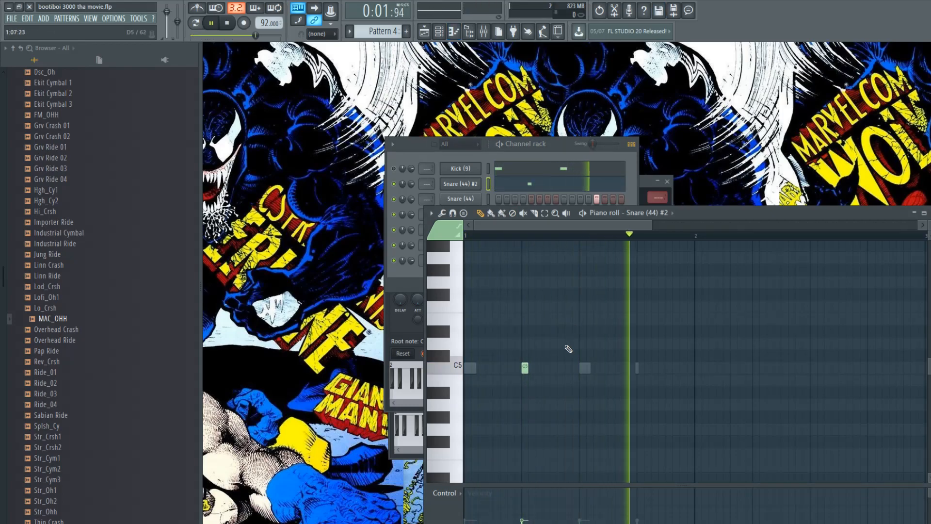
left_click_drag(528, 368, 539, 369)
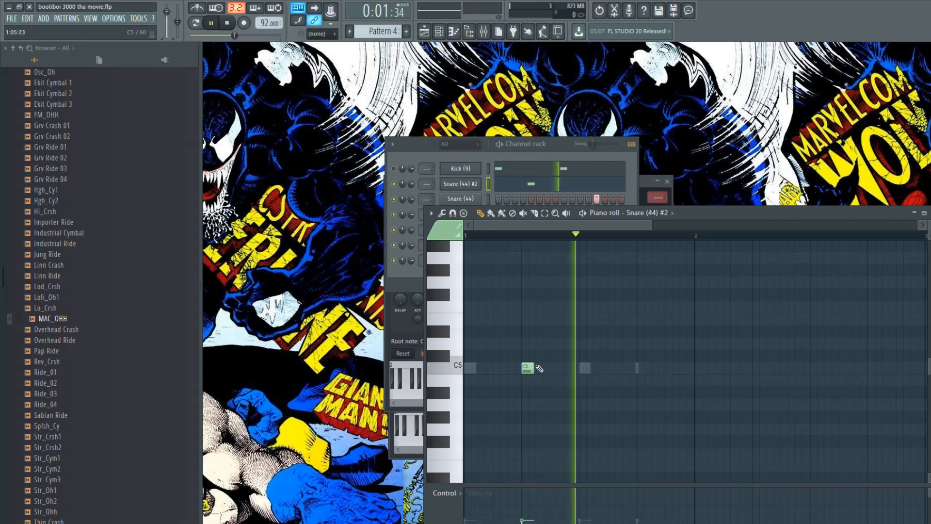
key("F7")
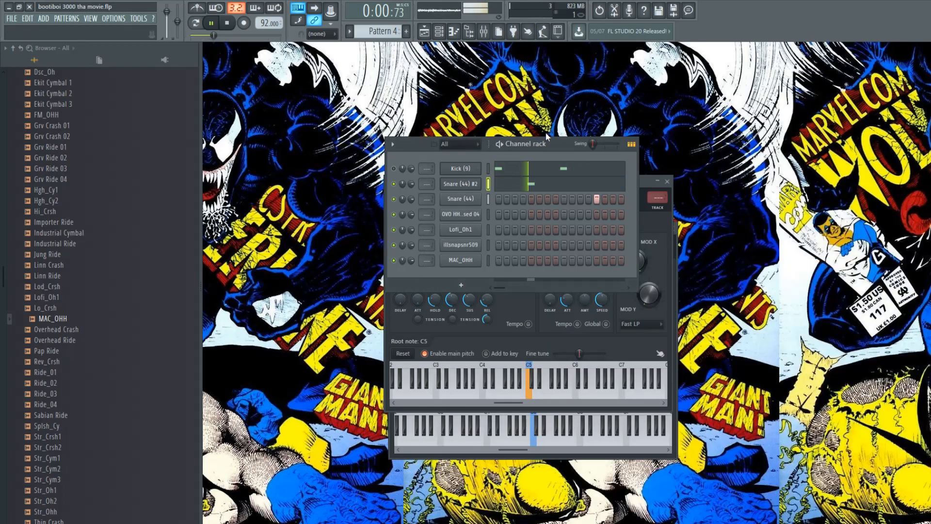
key("space")
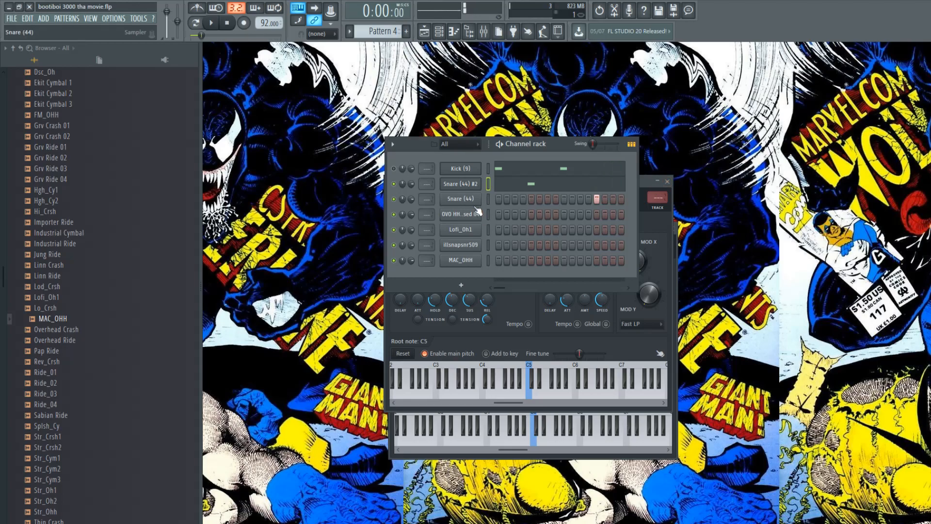
Step: Apply a moderate quick fade-out to the Snare (44) sample and play the pattern with Kick (9) unmuted
left_click(469, 201)
left_click(510, 380)
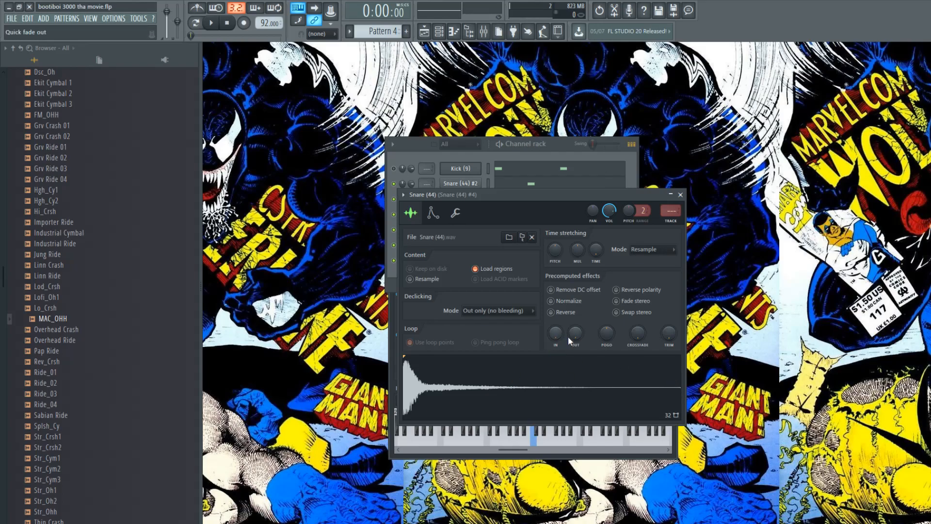
left_click_drag(576, 333, 576, 326)
key("space")
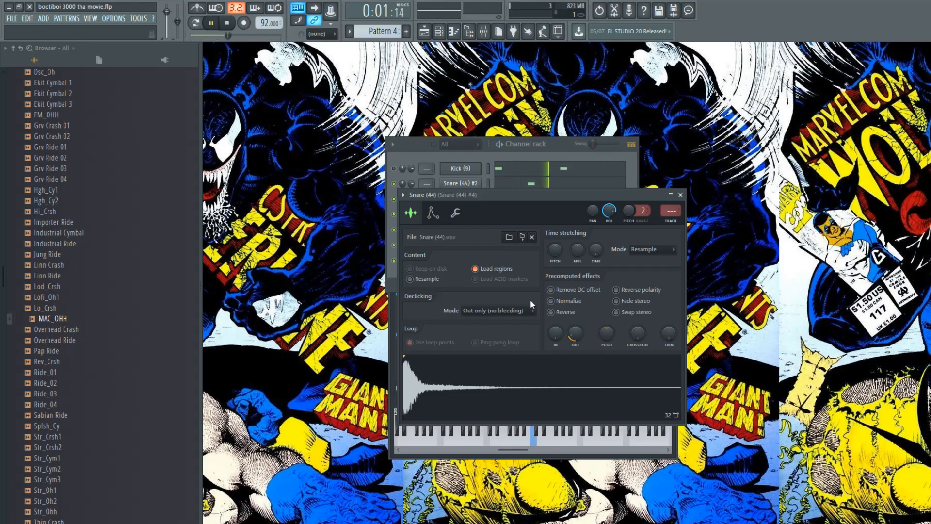
left_click(680, 194)
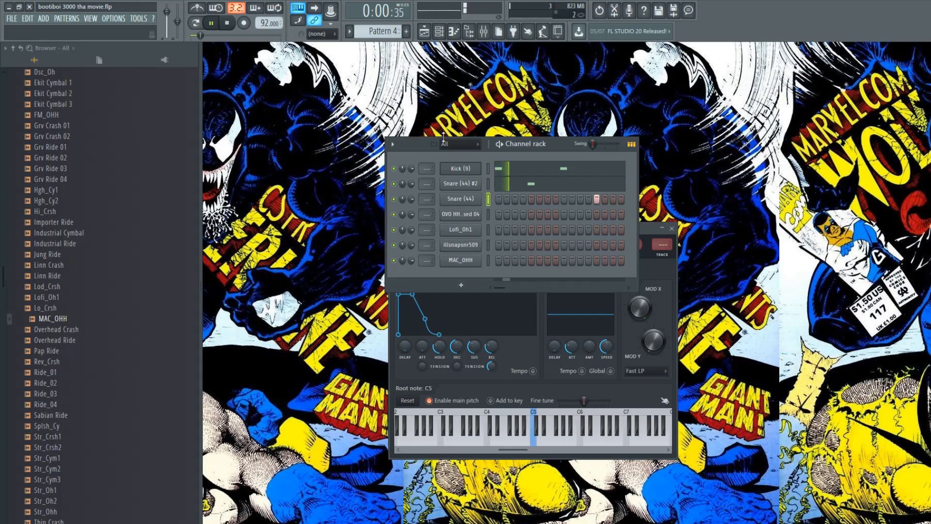
key("space")
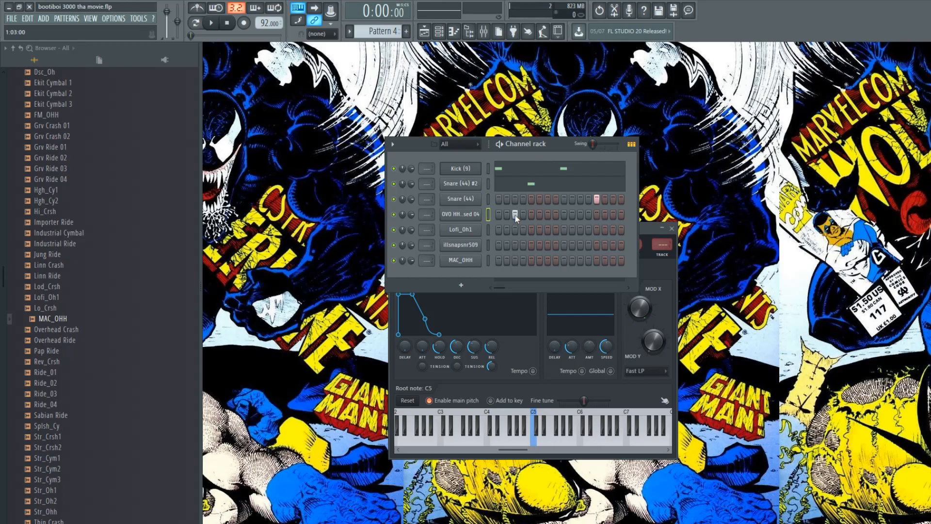
Step: Place OVO HH Closed 04 hits on steps 3, 7, 11 and 15 while playing the pattern
key("space")
left_click(547, 214)
left_click(581, 214)
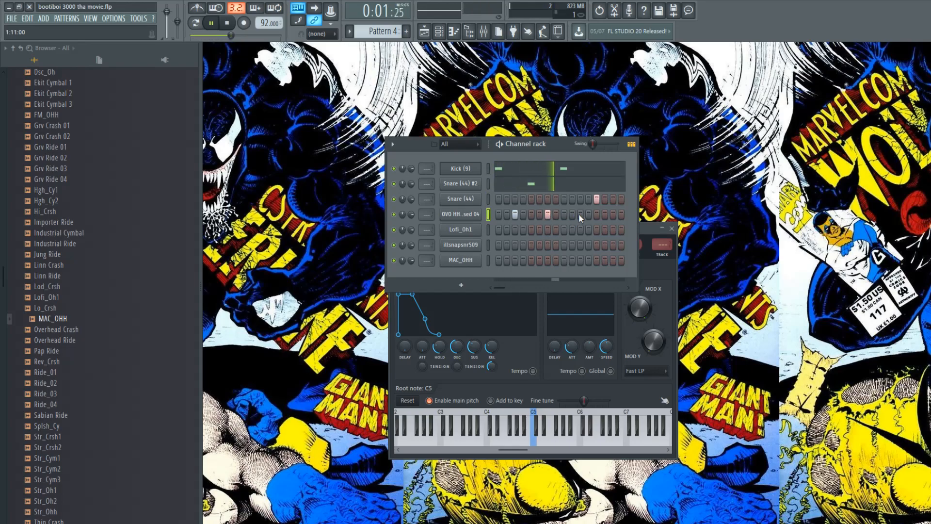
left_click(613, 214)
key("space")
Step: Try Normalize on the OVO HH Closed 04 sample, audition it, and turn Normalize off
left_click(458, 215)
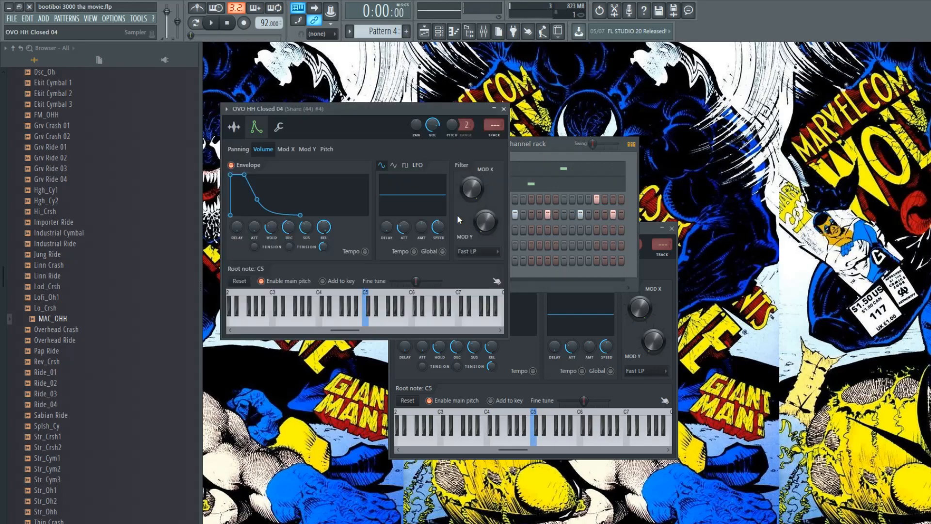
left_click(234, 128)
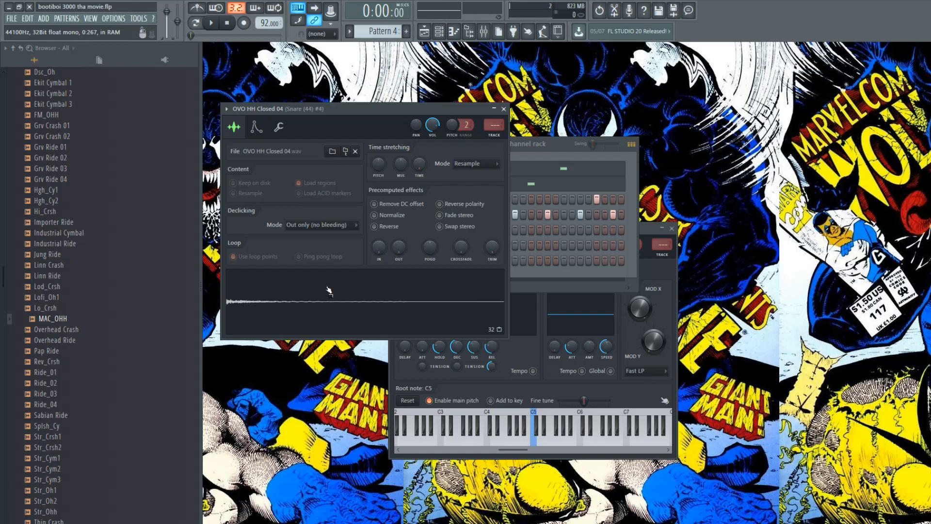
left_click(377, 217)
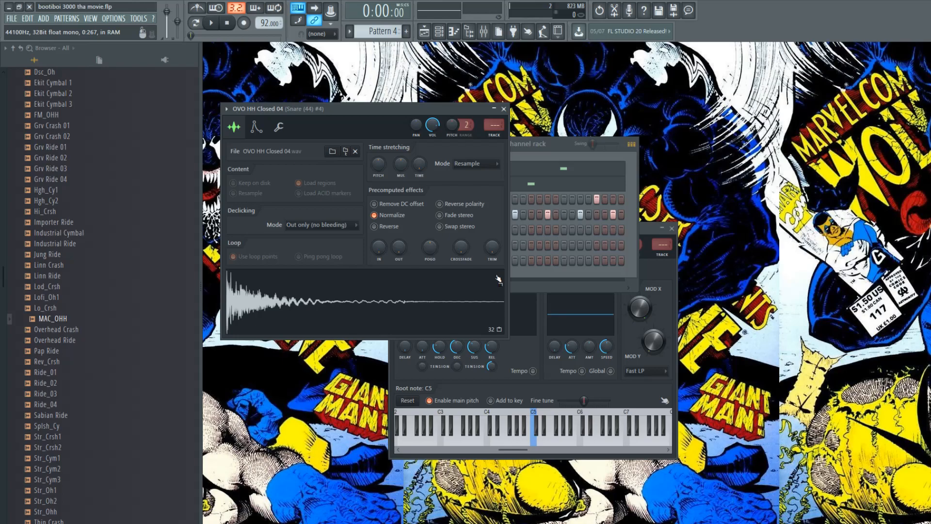
key("q")
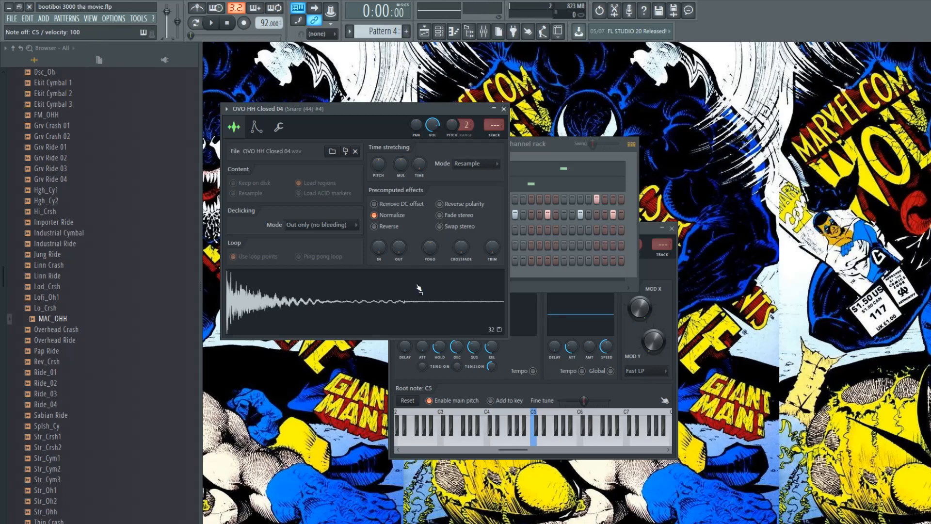
left_click(378, 215)
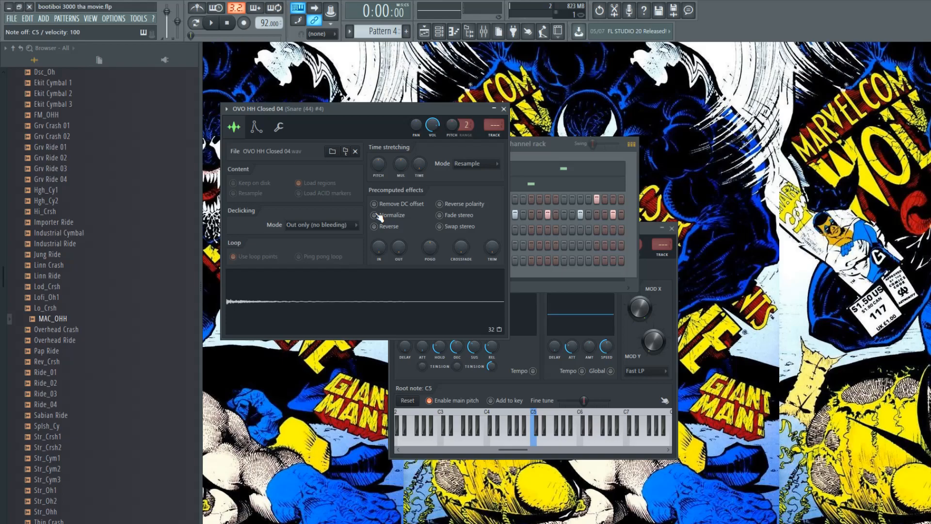
Step: Turn on Normalize for the OVO HH Closed 04 sample, comparing the sound with and without it
left_click(374, 215)
key("q")
key("q")
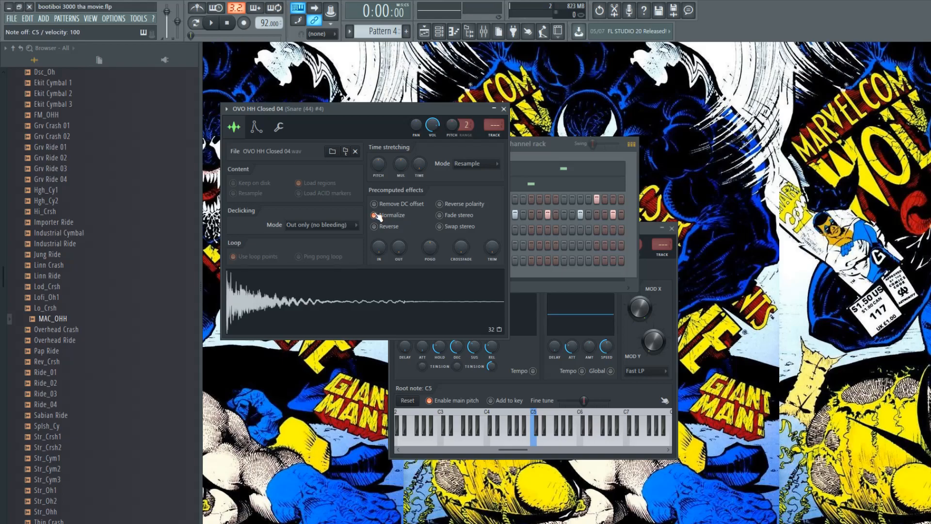
left_click(381, 217)
key("q")
left_click(378, 216)
key("q")
key("q")
Step: Try a fade-out on the OVO HH Closed 04 sample and shorten its volume envelope release, auditioning the sound
left_click_drag(396, 245, 396, 223)
key("q")
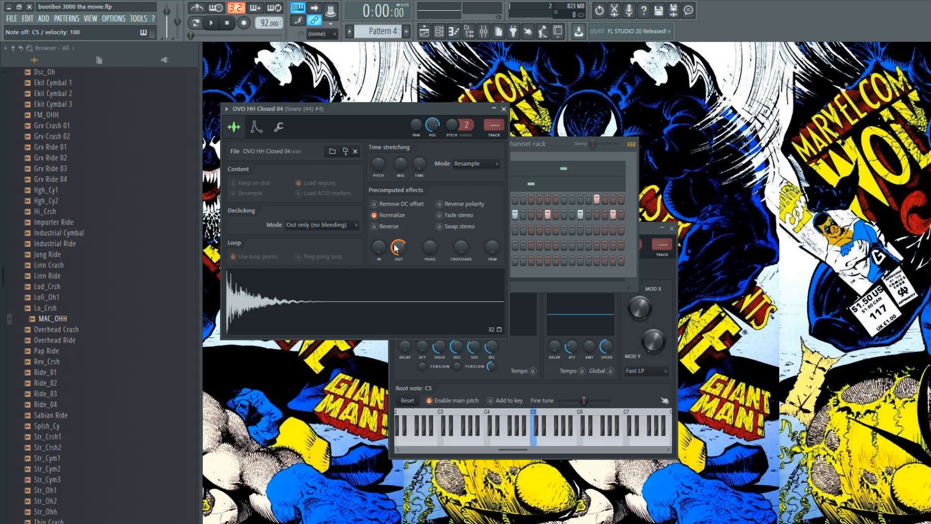
left_click(256, 127)
mouse_move(324, 227)
left_mouse_down()
mouse_move(324, 248)
mouse_move(322, 231)
left_mouse_up()
key("q")
key("q")
key("q")
key("q")
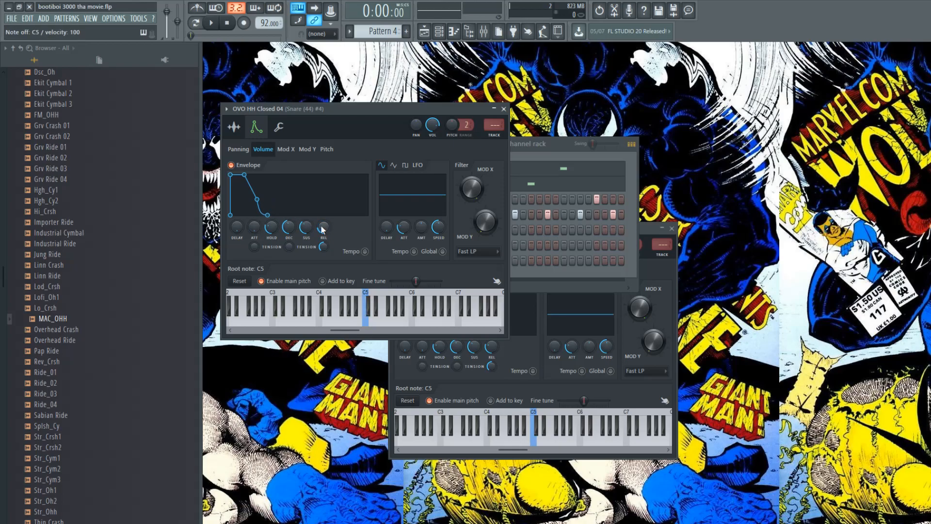
left_click(503, 108)
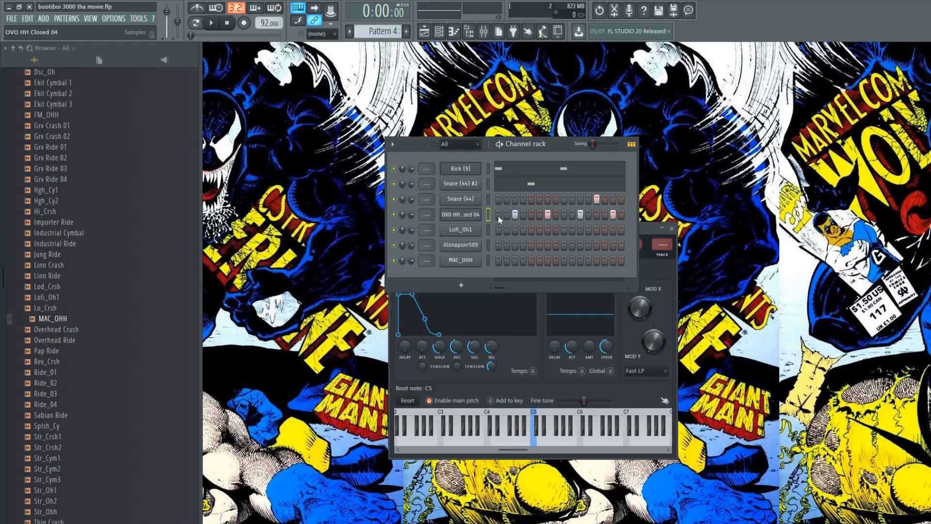
Step: Examine the OVO HH Closed 04 notes in the piano roll and play the pattern
key("F7")
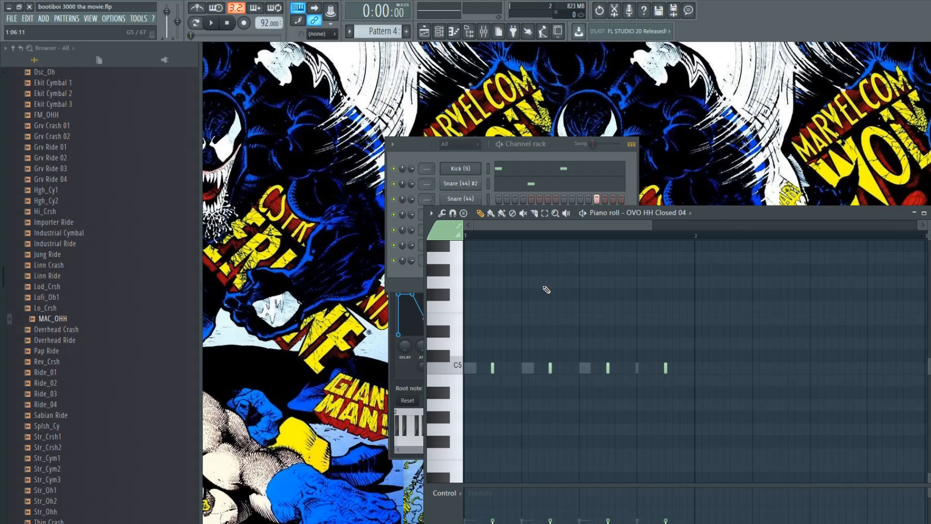
key("ctrl+a")
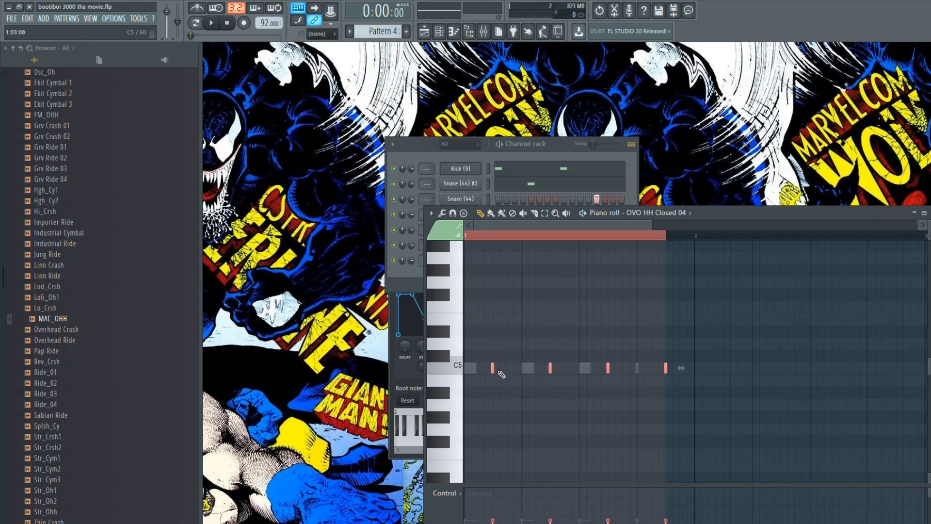
right_click(673, 233)
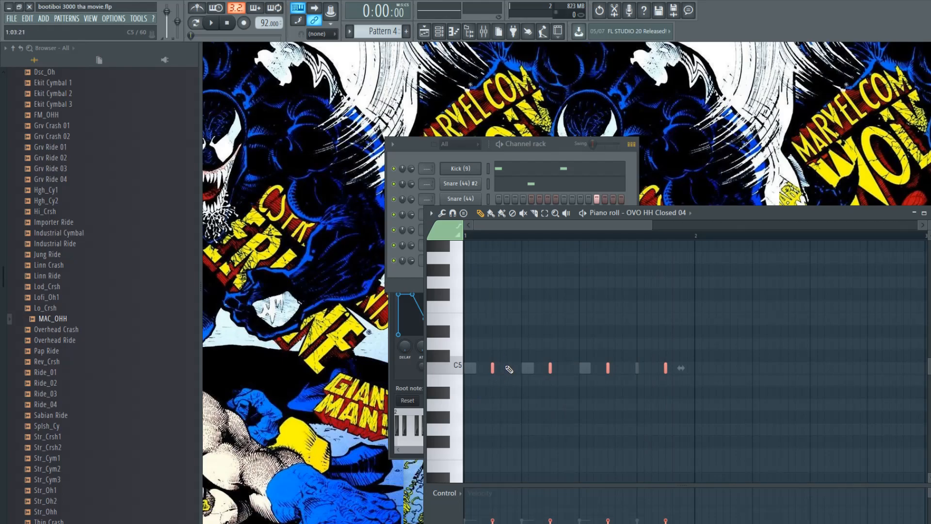
left_click(503, 355, "ctrl")
left_click(475, 237)
key("space")
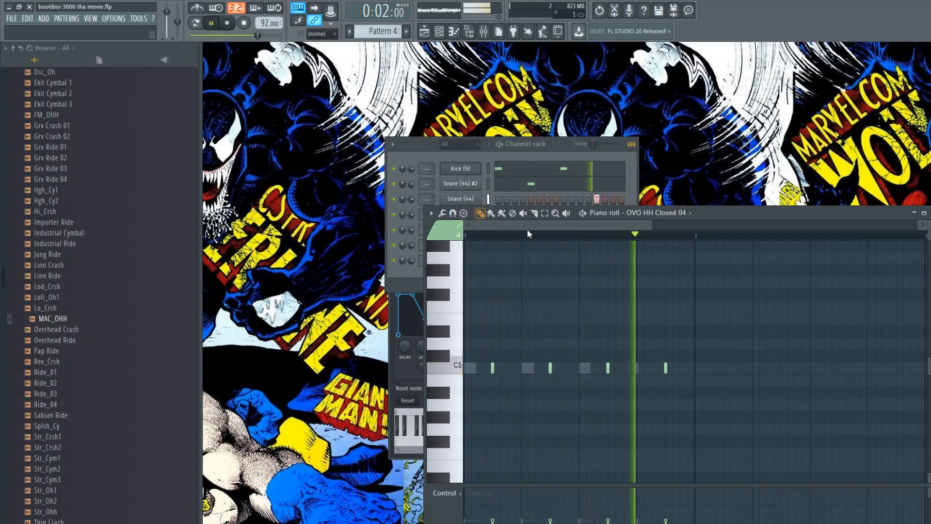
key("space")
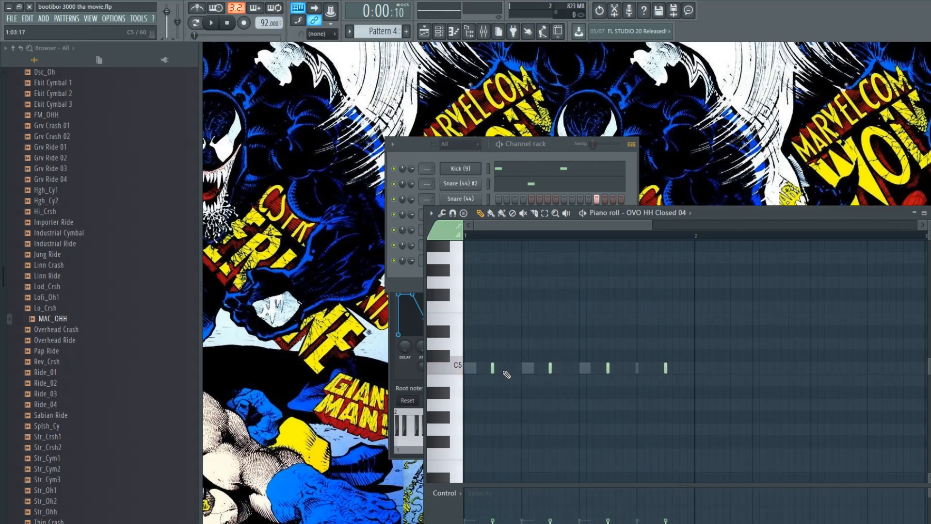
Step: Slightly lengthen all four OVO HH Closed 04 notes together, play the pattern, and reposition the piano roll to expose the velocity lane
key("ctrl+a")
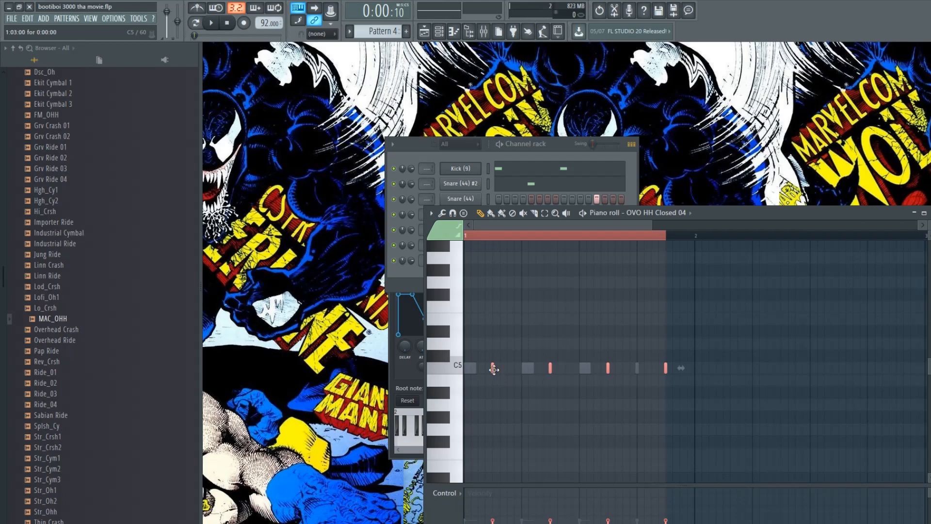
left_click_drag(497, 370, 499, 369)
key("space")
key("space")
key("space")
key("space")
key("space")
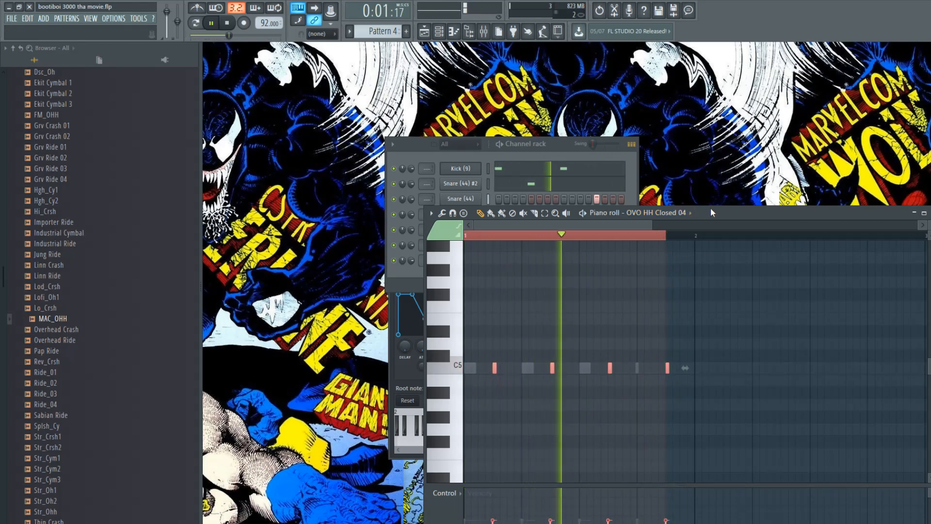
left_click_drag(720, 212, 713, 94)
key("space")
Step: Set snapping to Line, duplicate the four OVO HH Closed 04 notes onto steps 1, 5, 9 and 13, and play the pattern
left_click(322, 33)
left_click(324, 42)
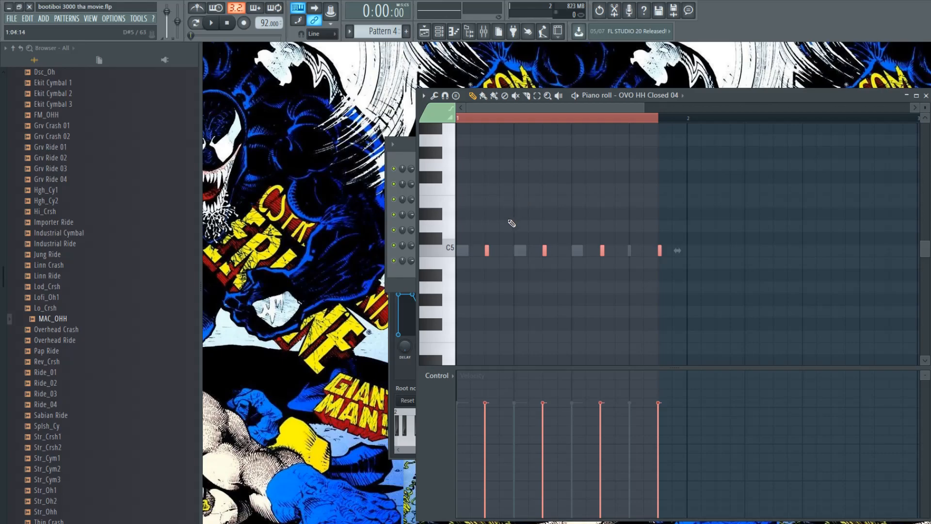
left_click_drag(486, 252, 444, 251)
key("space")
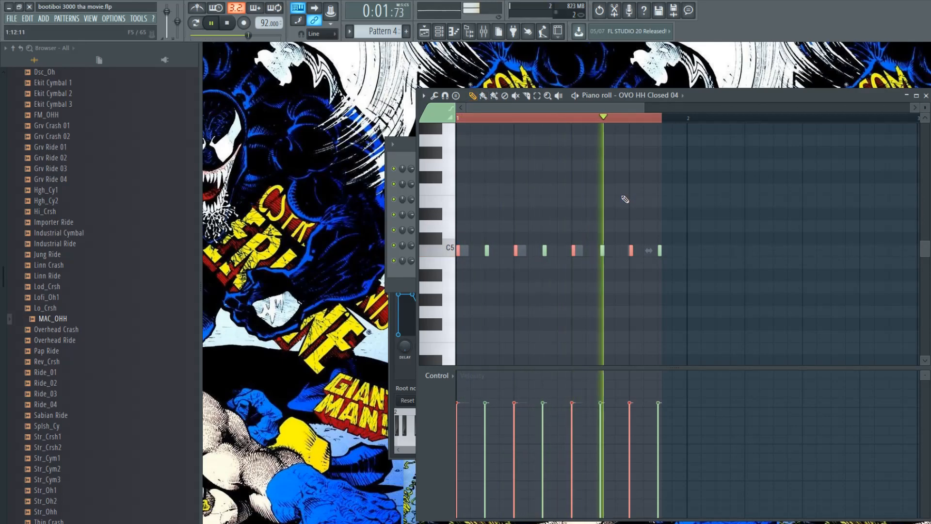
key("space")
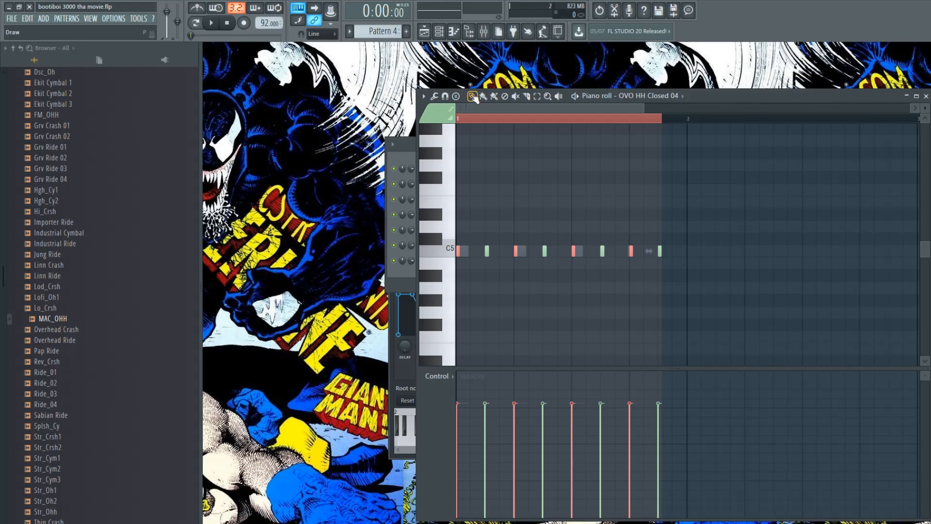
Step: Try lowering the velocities of the hi-hat notes on steps 3, 7, 11 and 15 while playing, and restore them level with the others
left_click(502, 314)
right_click(502, 318)
left_click(486, 461)
left_click(544, 462)
left_click(602, 456)
left_click(659, 452)
key("space")
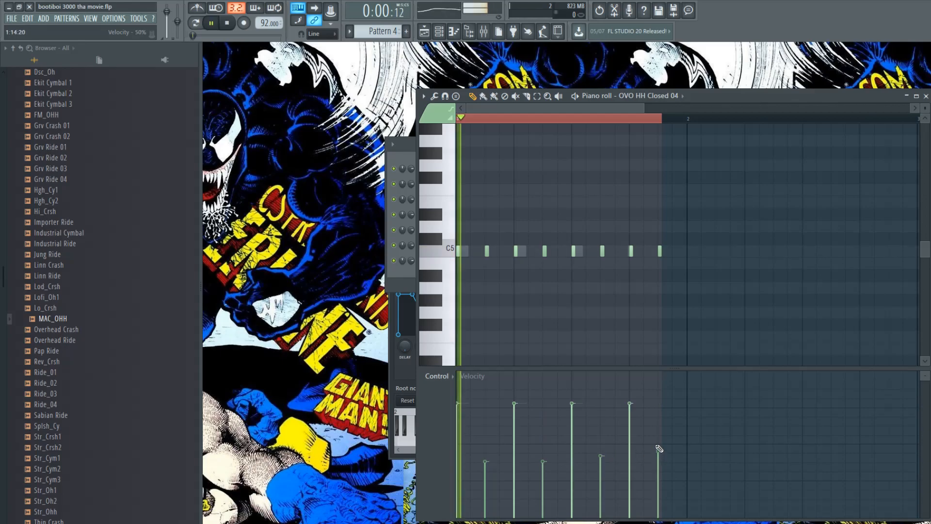
key("space")
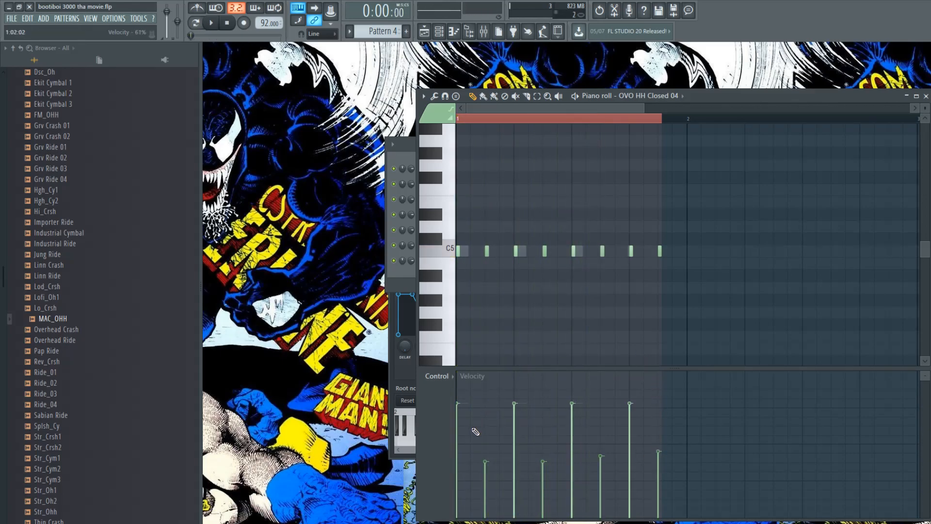
left_click_drag(465, 405, 706, 407)
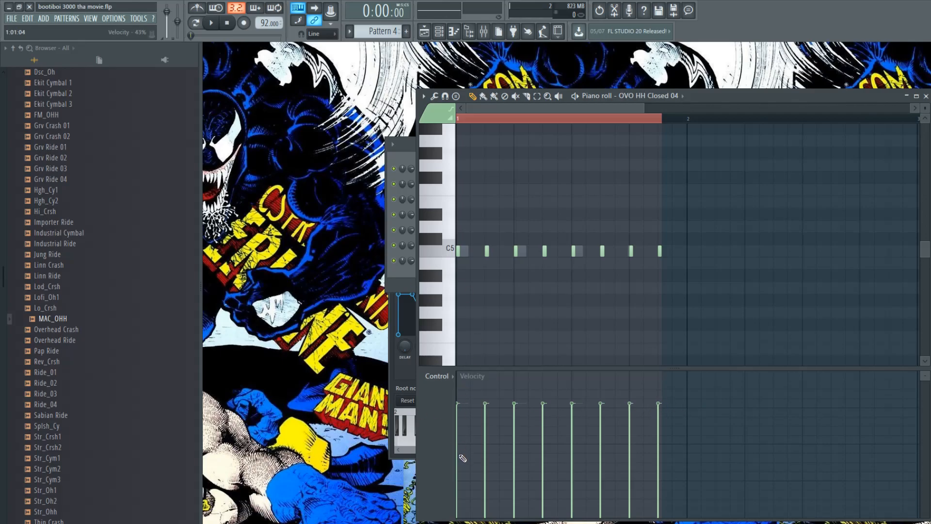
Step: Lower the velocities of the hi-hat notes on steps 1, 5, 9 and 13 to slightly under half, play the pattern, and close the piano roll
left_click(458, 455)
left_click(515, 455)
key("space")
left_click(572, 451)
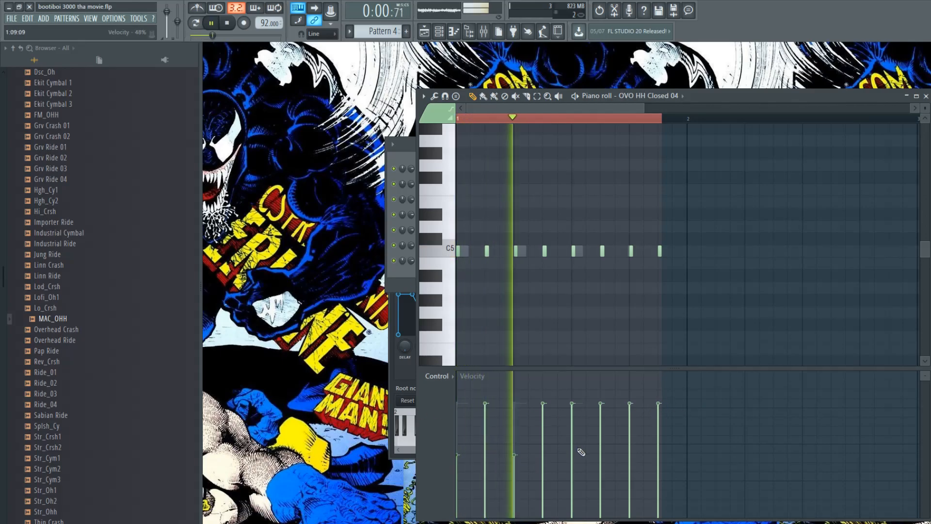
left_click(630, 449)
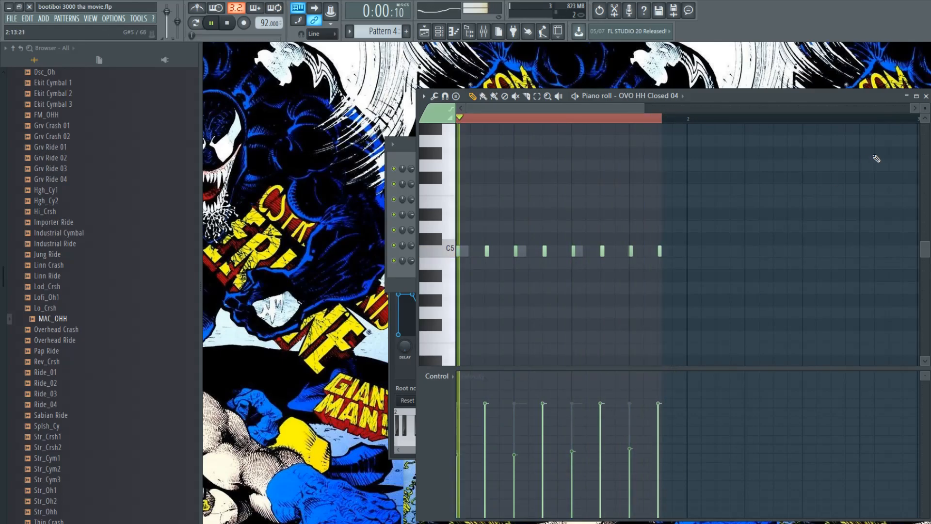
left_click(927, 96)
key("space")
Step: Open the OVO HH Closed 04 channel settings and lower the channel volume to about 42% while playing the pattern
left_click(465, 217)
left_click(473, 148)
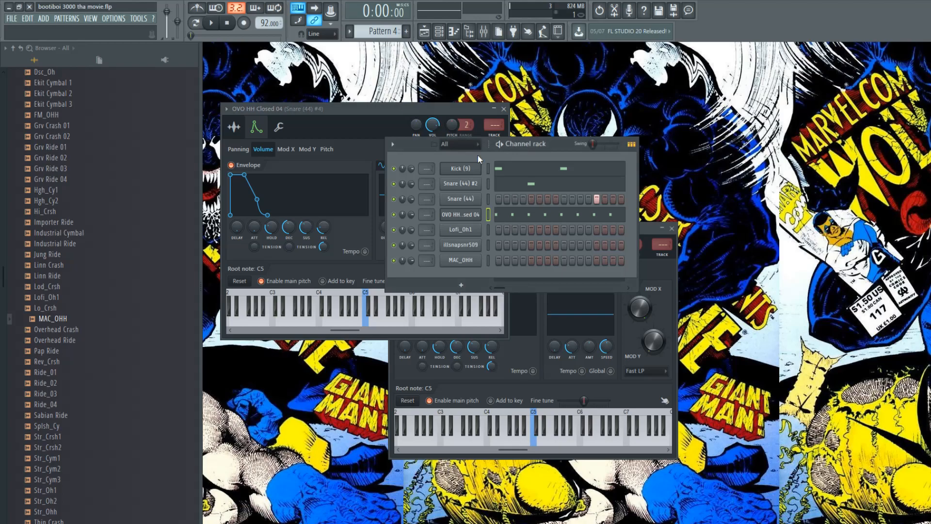
left_click_drag(349, 110, 447, 153)
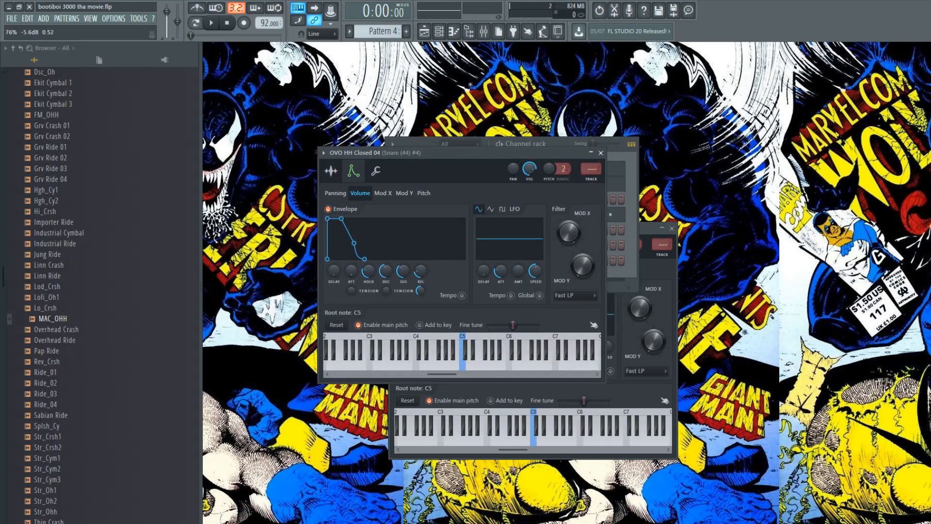
key("space")
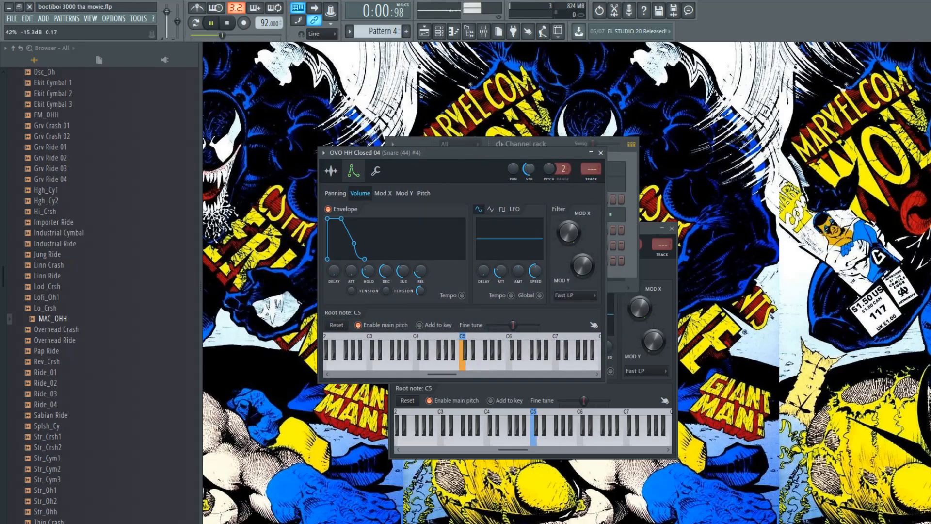
key("space")
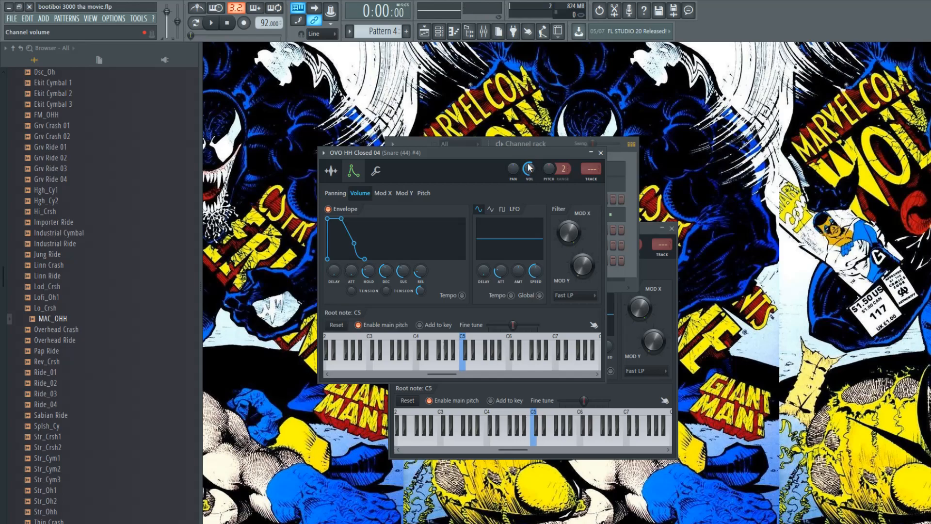
Step: Check the mixer's track faders, return to the OVO HH Closed 04 settings, and play the pattern
key("F9")
left_click_drag(374, 291, 374, 318)
key("F9")
left_click_drag(521, 159, 525, 151)
key("space")
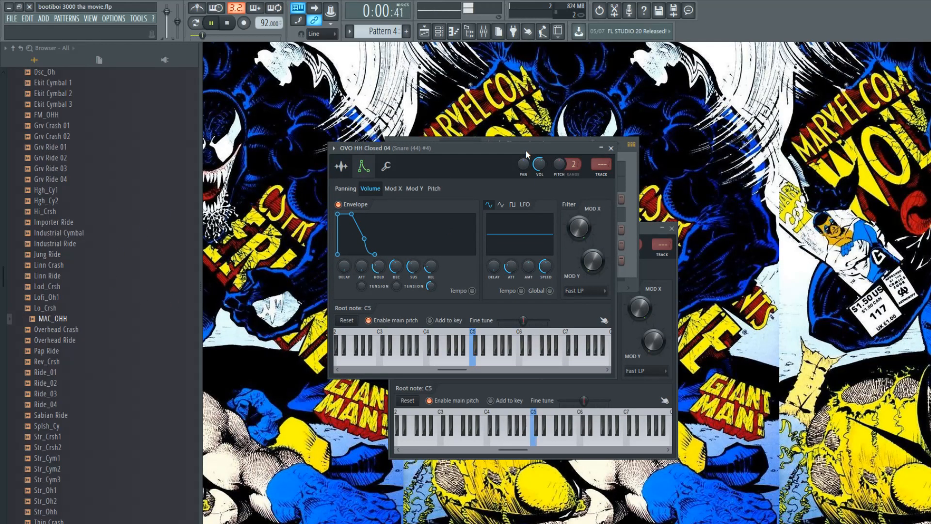
key("space")
Step: Try the volume multiplier and a higher channel volume on OVO HH Closed 04, audition it, and review its envelope and sample settings
left_click(386, 166)
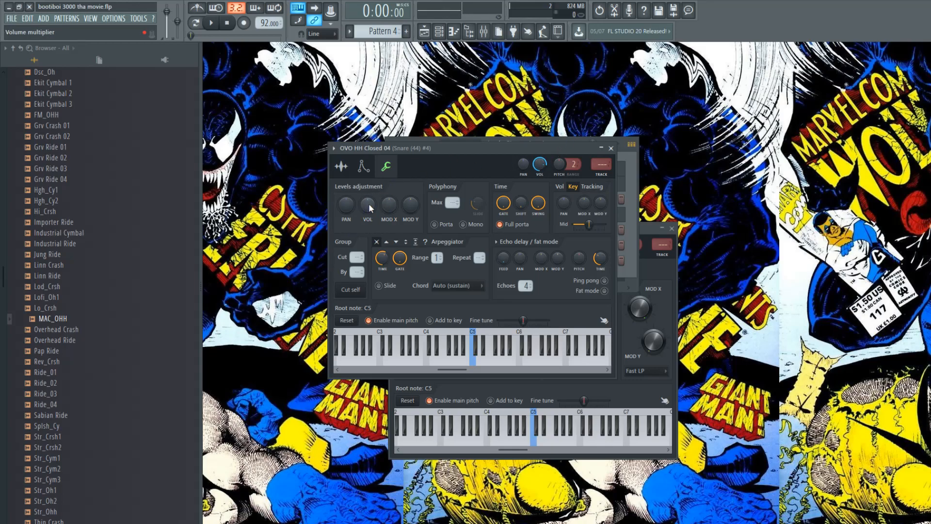
mouse_move(371, 207)
left_mouse_down()
mouse_move(370, 196)
mouse_move(370, 216)
left_mouse_up()
left_click_drag(540, 165, 541, 154)
key("q")
left_click(364, 167)
left_click(341, 166)
left_click(363, 168)
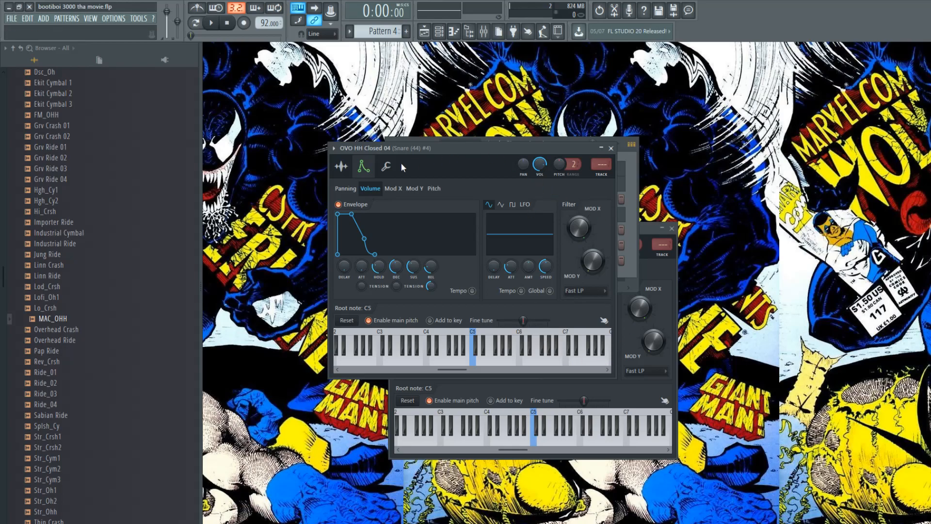
left_click(341, 166)
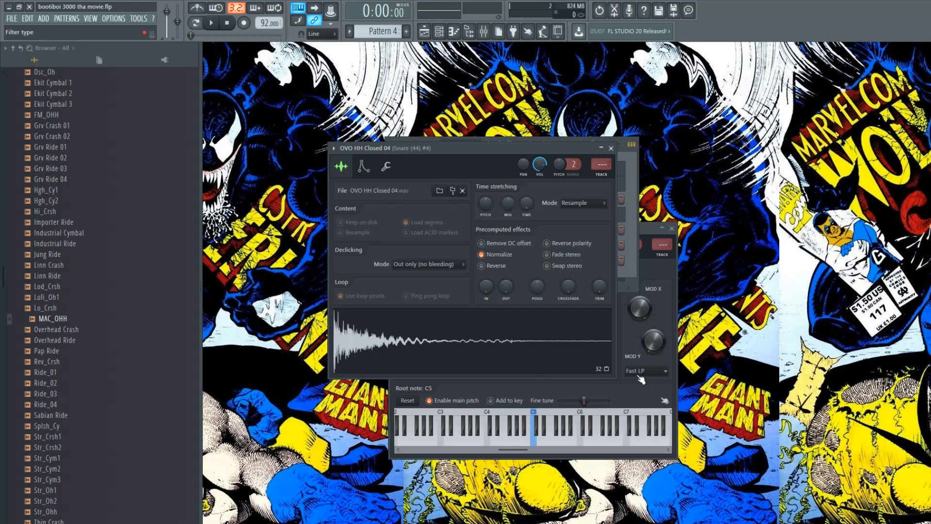
Step: Lower the OVO HH Closed 04 channel volume again while playing the pattern, and close its settings
key("space")
left_click(611, 148)
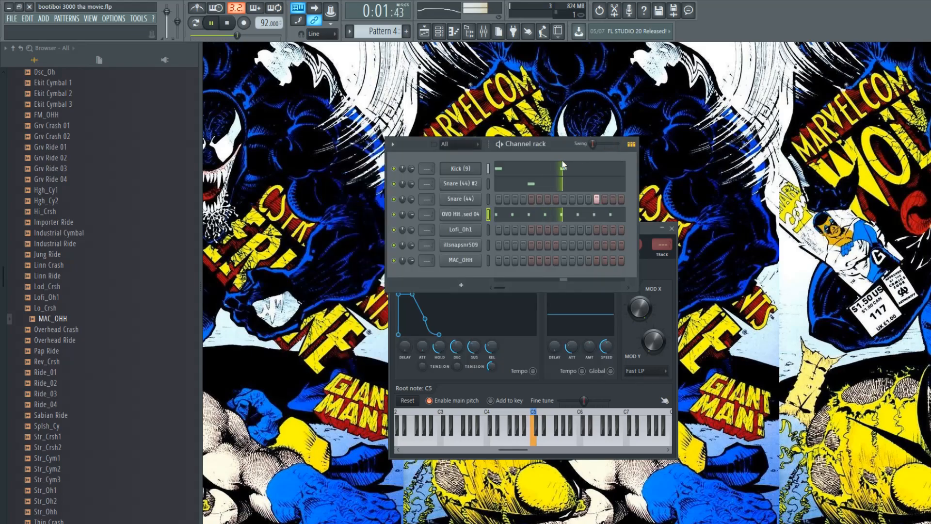
left_click(469, 219)
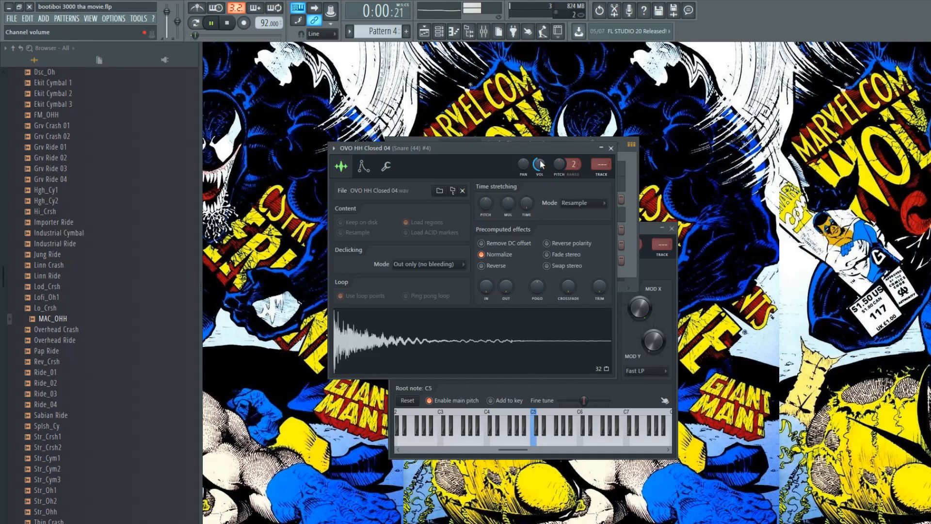
left_click(611, 148)
key("space")
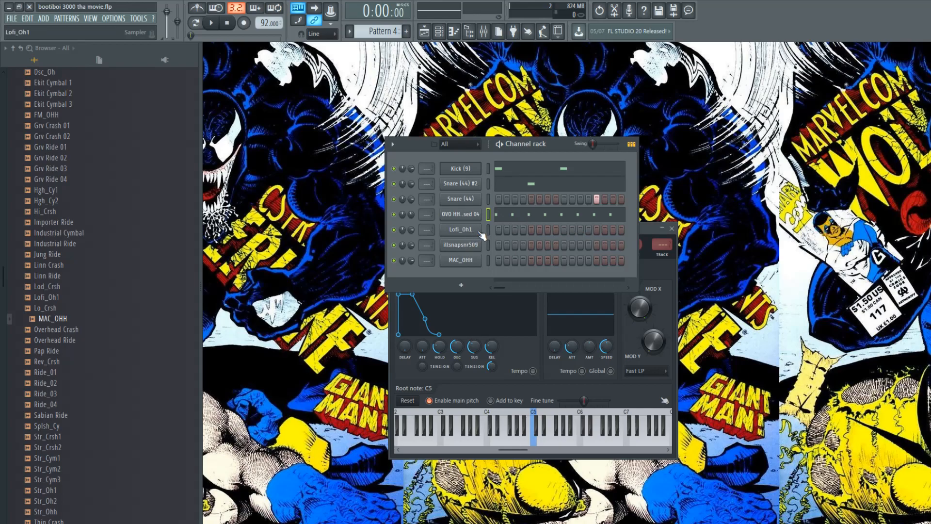
Step: Place a Lofi_Oh1 hit on step 11, lengthen its note to two steps in the piano roll, and play the pattern
left_click(580, 230)
key("F7")
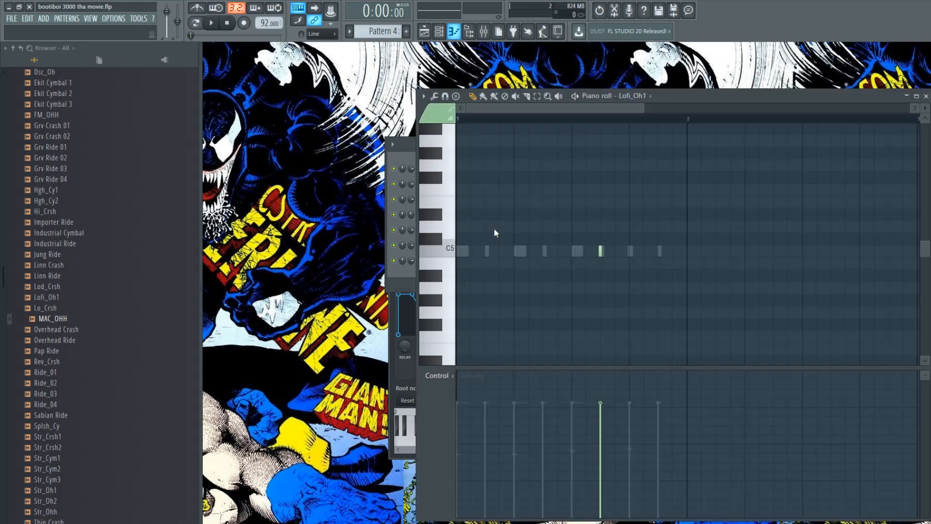
left_click_drag(603, 251, 629, 251)
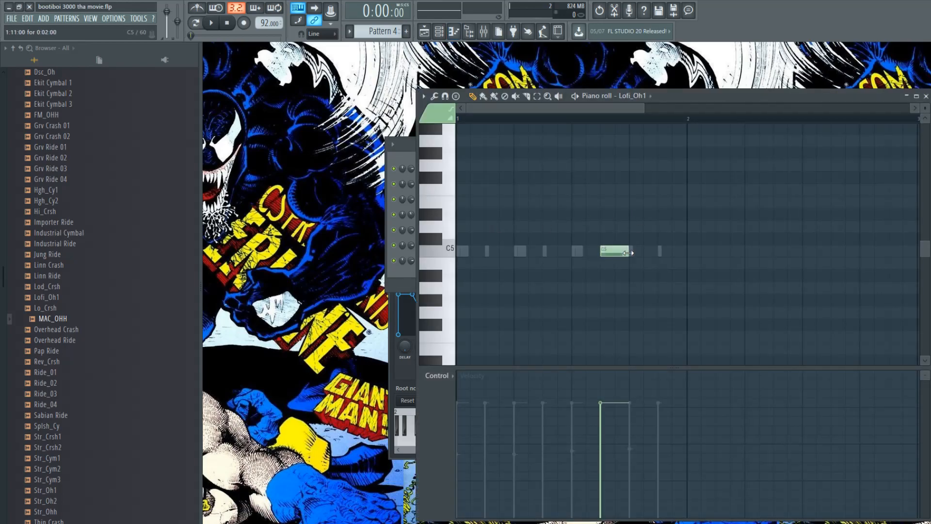
key("space")
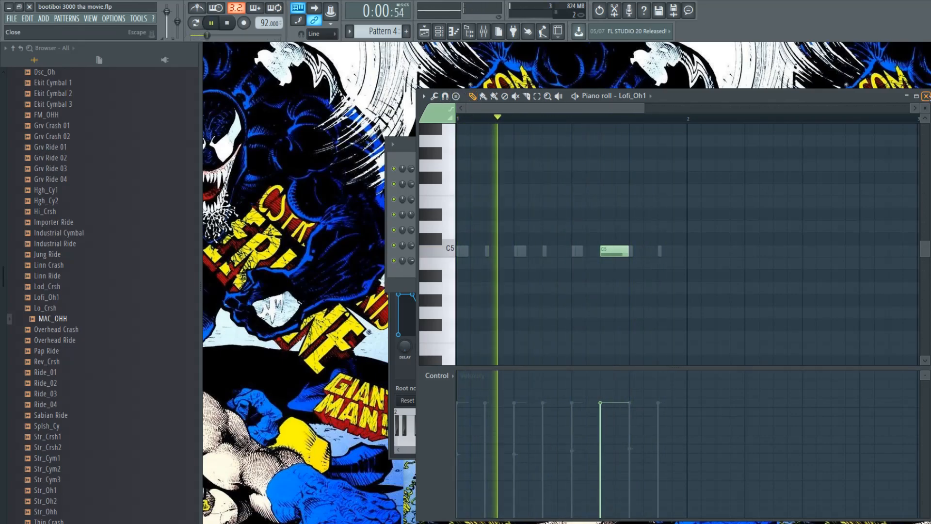
key("space")
left_click(925, 96)
Step: Review the Lofi_Oh1 sample, volume envelope and piano roll note, playing the pattern to hear the open hi-hat
left_click(458, 230)
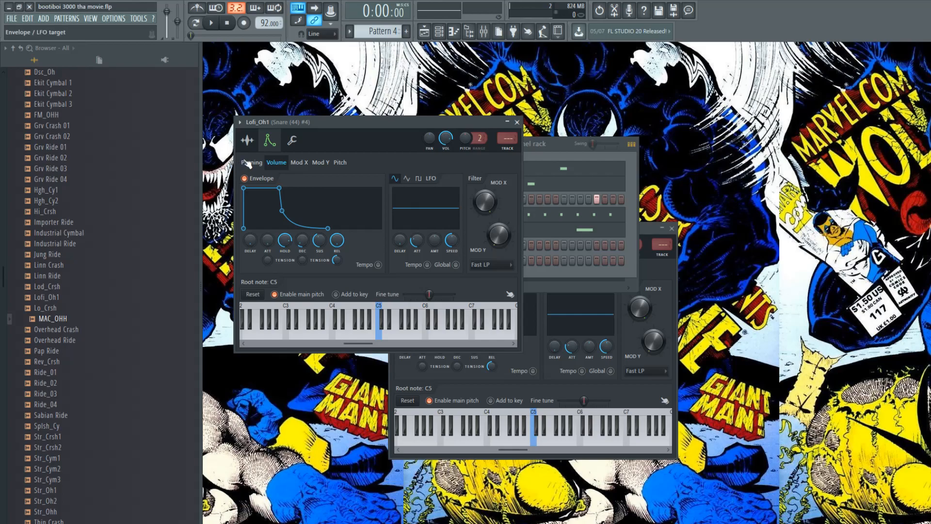
left_click(247, 142)
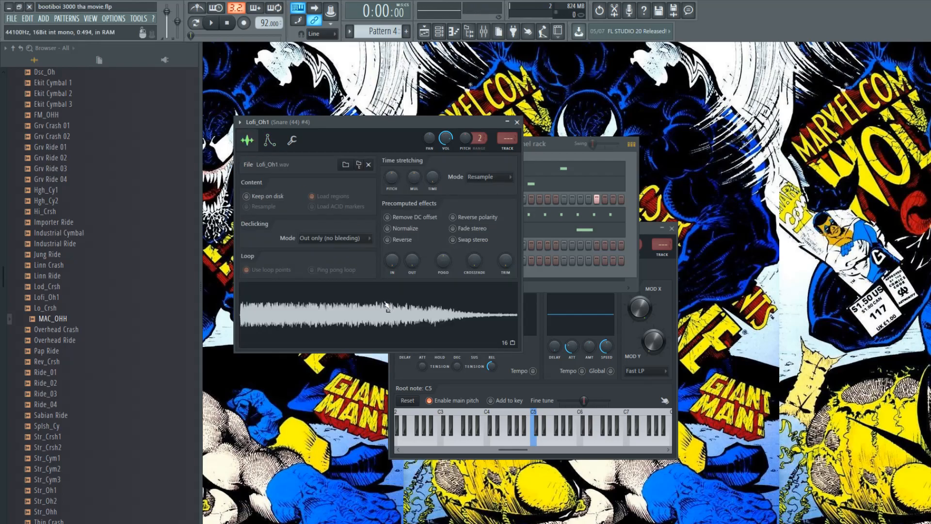
left_click(270, 140)
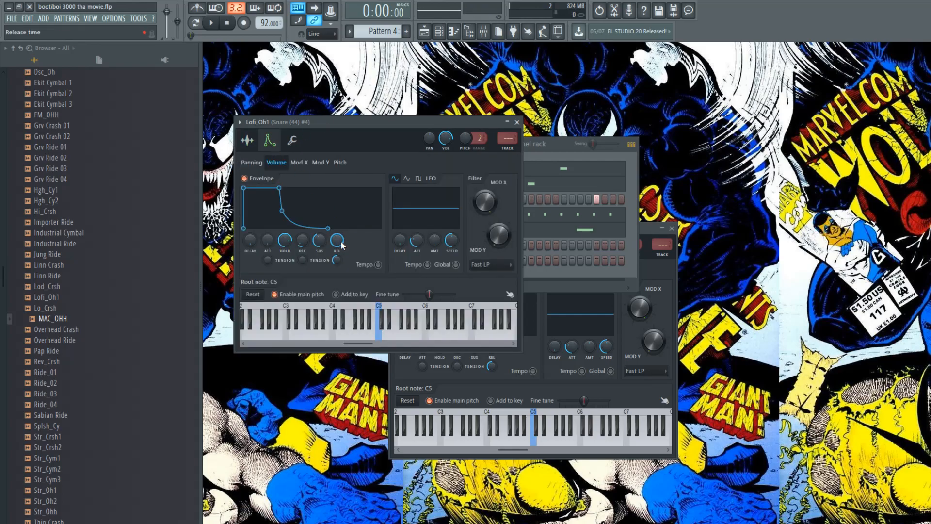
left_click(517, 122)
key("space")
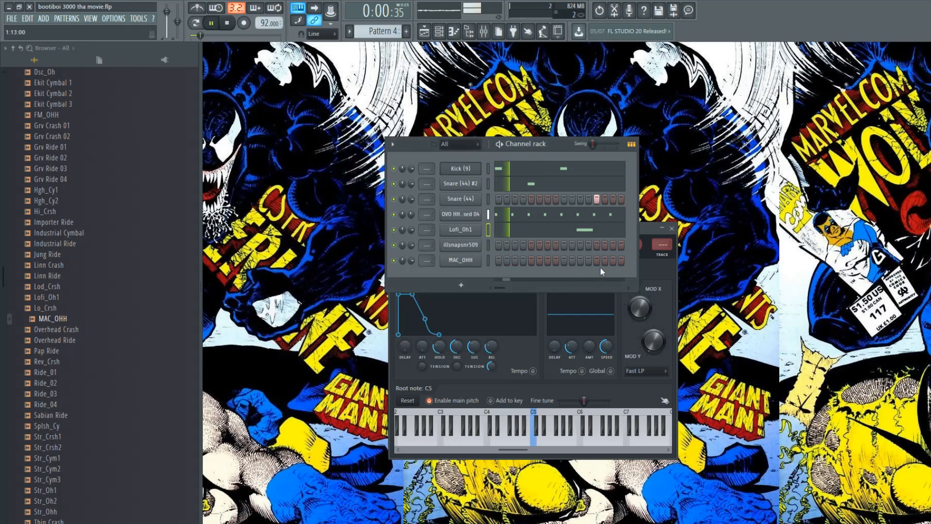
left_click(598, 232)
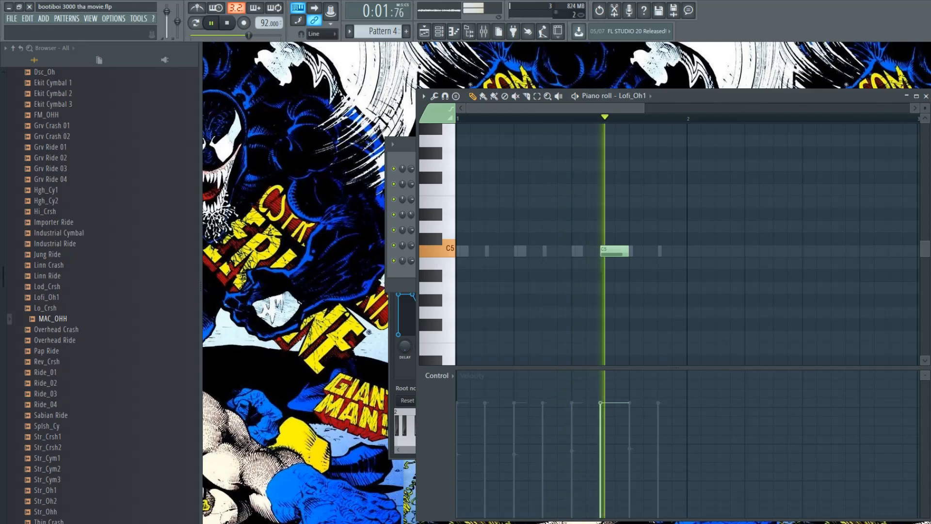
left_click(926, 95)
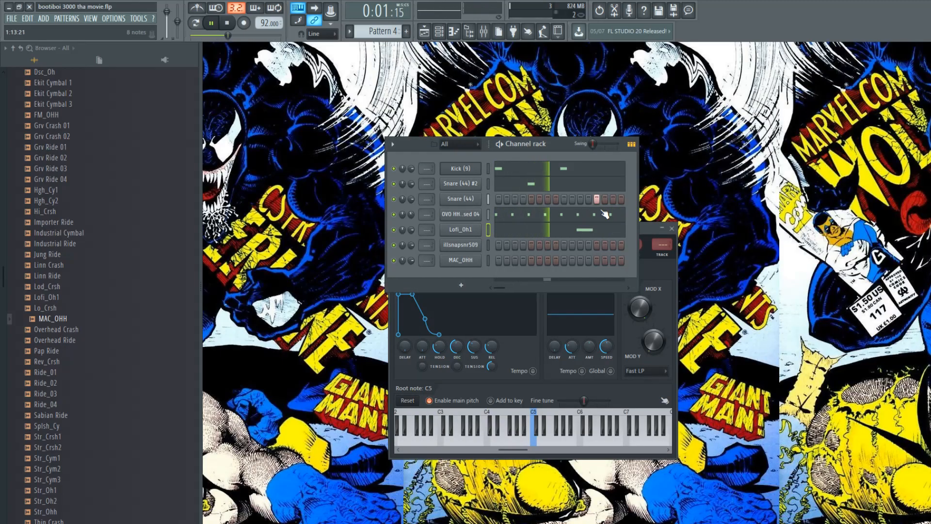
key("space")
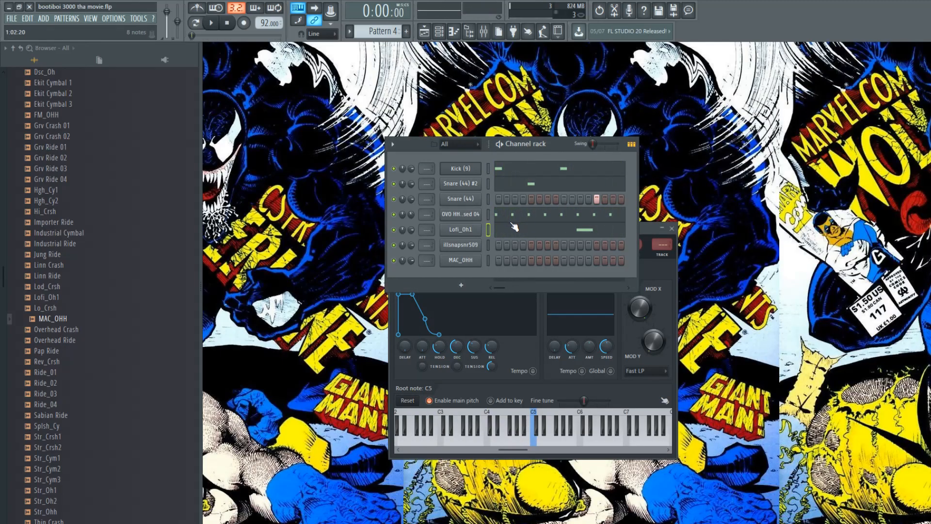
Step: Delete the Lofi_Oh1 note from the pattern and return to the channel rack
left_click(576, 232)
right_click(604, 242)
left_click(401, 273)
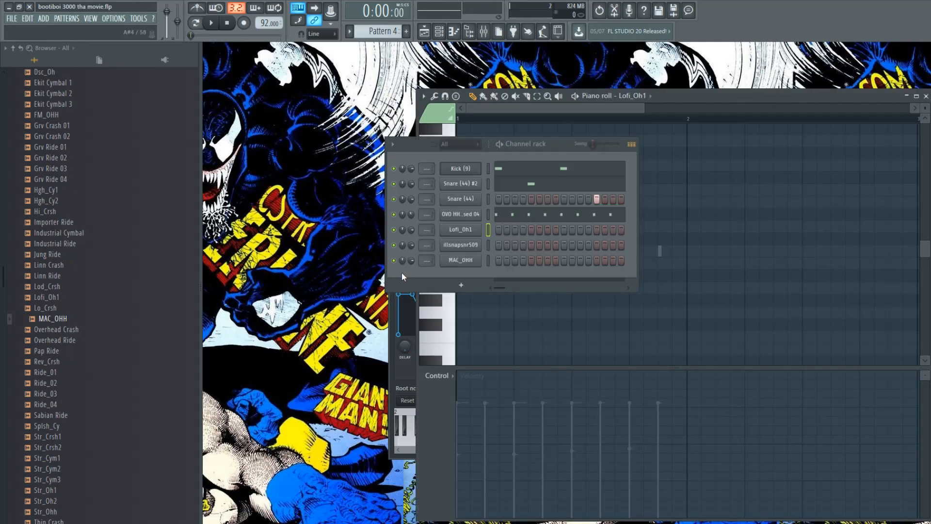
Step: Open the illsnapsnr509 channel settings, set its pitch range to 1, try a lower pitch, and reset the pitch to its default
left_click(470, 245)
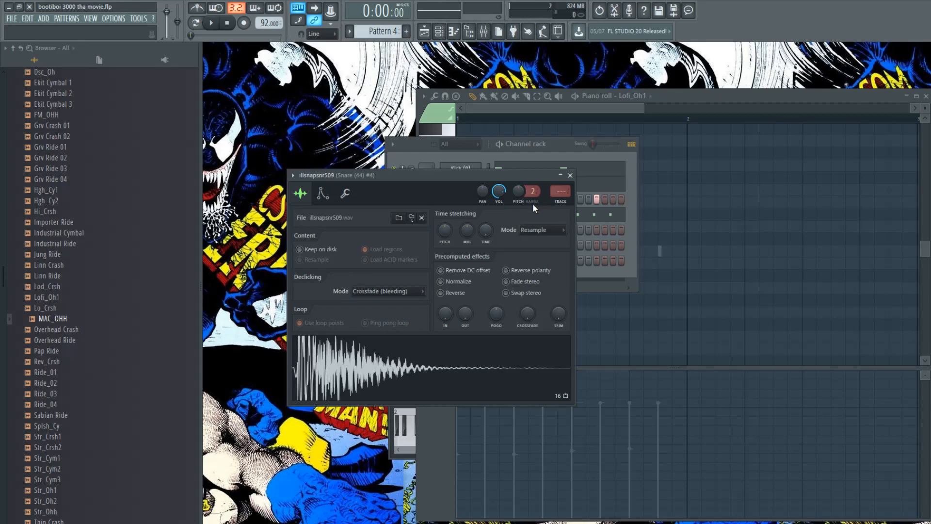
left_click_drag(533, 191, 517, 209)
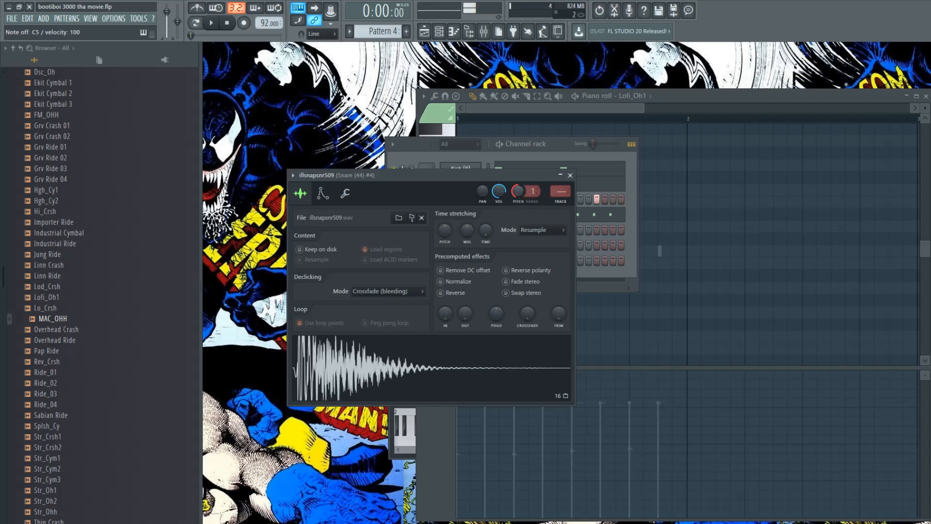
left_click(516, 191, "alt")
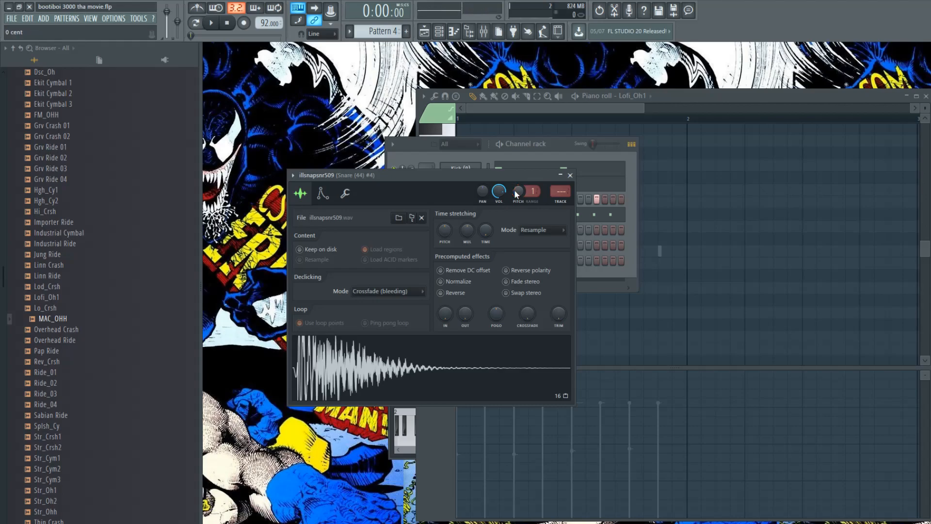
Step: Try different time-stretch pitch settings on illsnapsnr509 under two stretch modes, audition the sound, and reset the stretch pitch
mouse_move(446, 232)
left_mouse_down()
mouse_move(446, 221)
mouse_move(446, 229)
left_mouse_up()
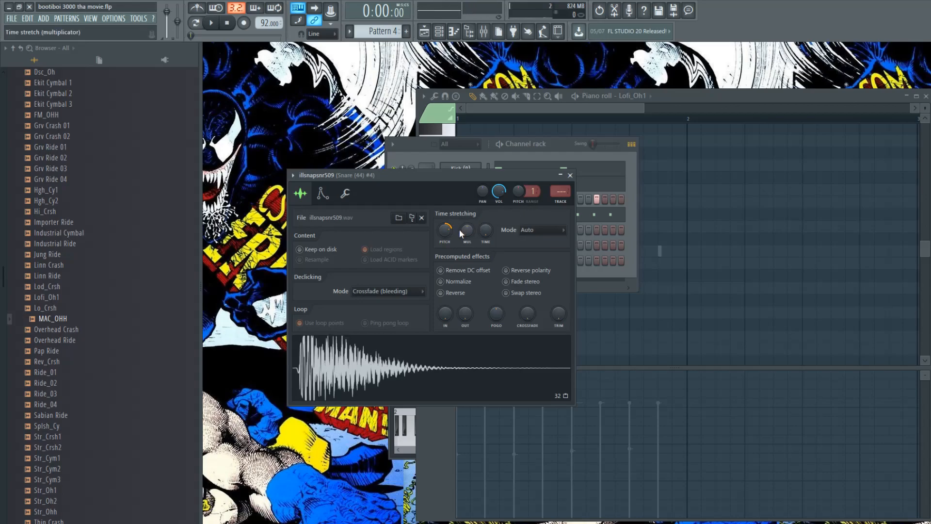
left_click(448, 232, "alt")
left_click(518, 191)
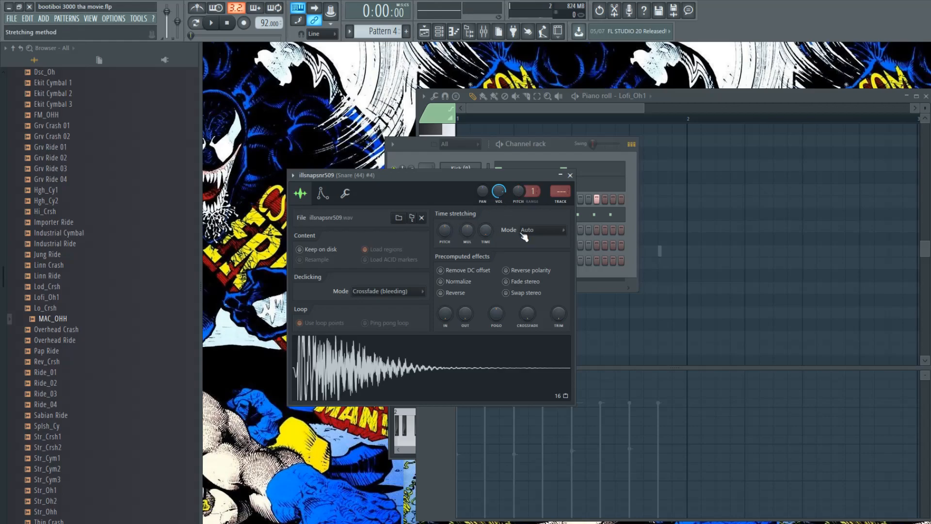
left_click(548, 248)
mouse_move(446, 231)
left_mouse_down()
mouse_move(447, 216)
mouse_move(447, 229)
left_mouse_up()
key("q")
key("q")
key("q")
key("q")
left_click(447, 232, "alt")
Step: Set illsnapsnr509's stretch mode to e3 generic, audition changed stretch pitch and time multiplier settings, and reset both
left_click(555, 233)
left_click(544, 278)
left_click_drag(447, 233, 469, 234)
key("q")
key("q")
left_click(446, 228, "alt")
key("q")
left_click(468, 235, "alt")
Step: Try progressively higher time-stretch multiplier settings on illsnapsnr509, restore the default, and close its settings
scroll(465, 231, "up", 1)
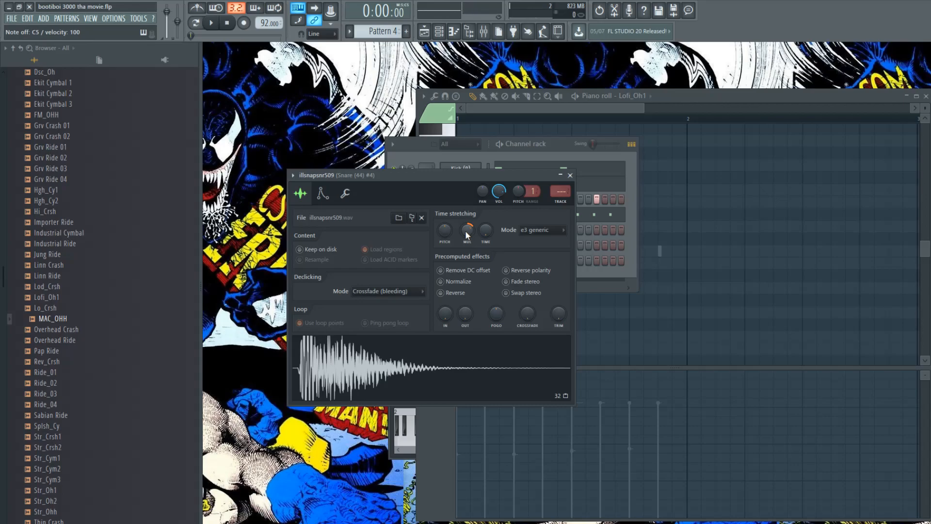
scroll(466, 232, "up", 1)
scroll(467, 235, "up", 1)
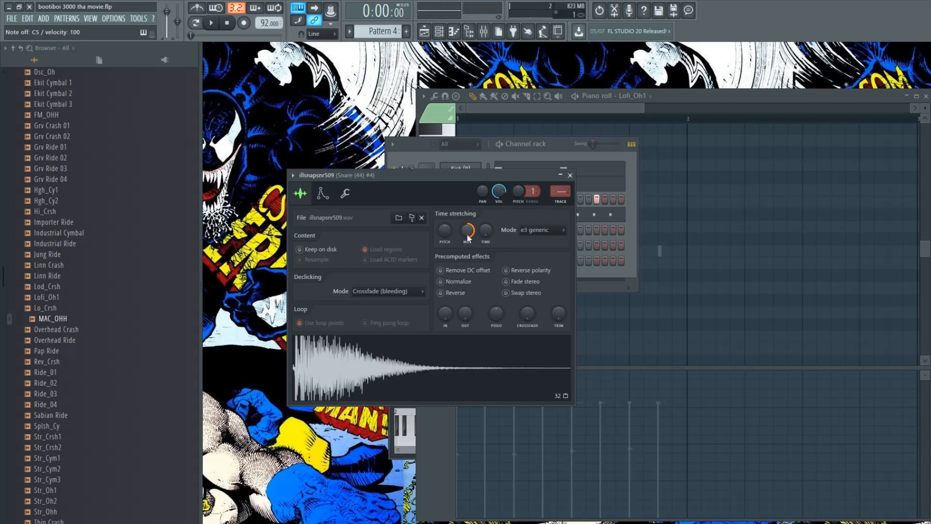
scroll(468, 237, "up", 1)
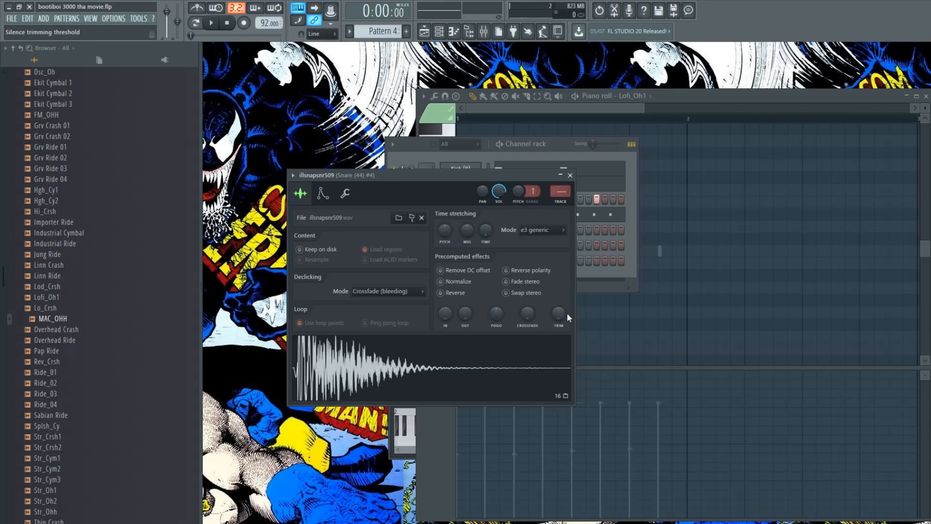
left_click(571, 175)
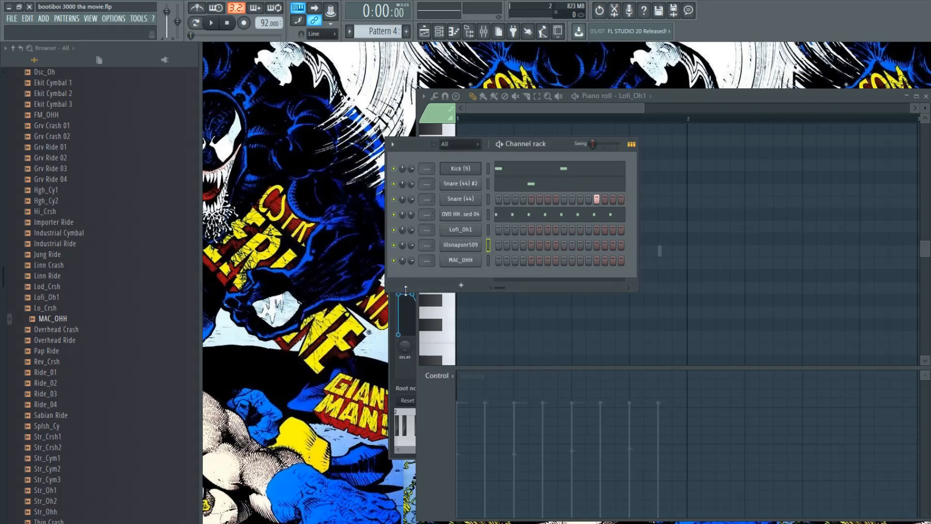
Step: Open the Snare (44) sample settings, audition higher fade-out and silence trimming amounts, and reduce both to zero
left_click(468, 201)
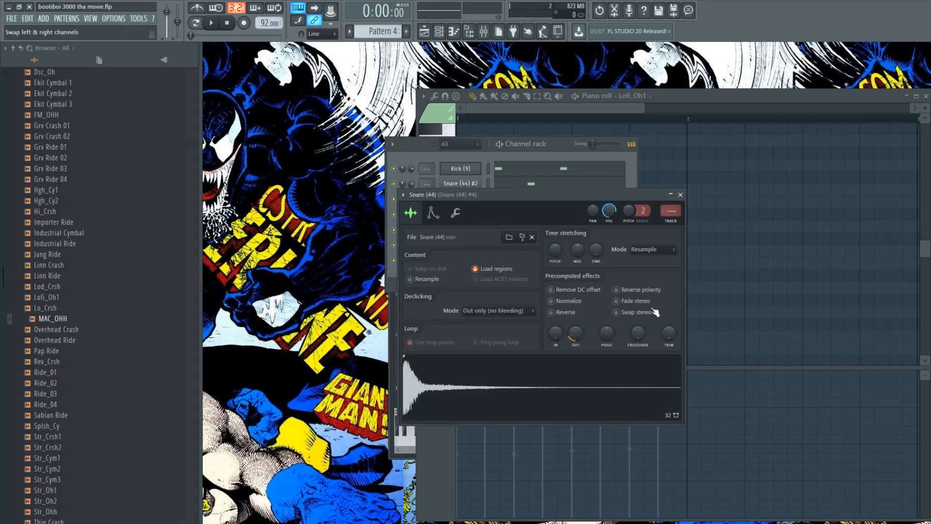
left_click_drag(574, 336, 575, 311)
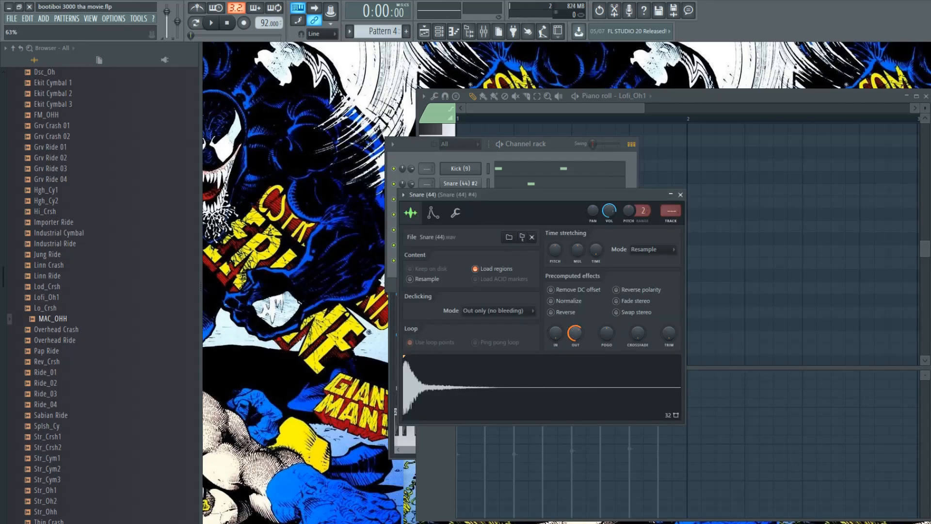
left_click_drag(668, 333, 669, 298)
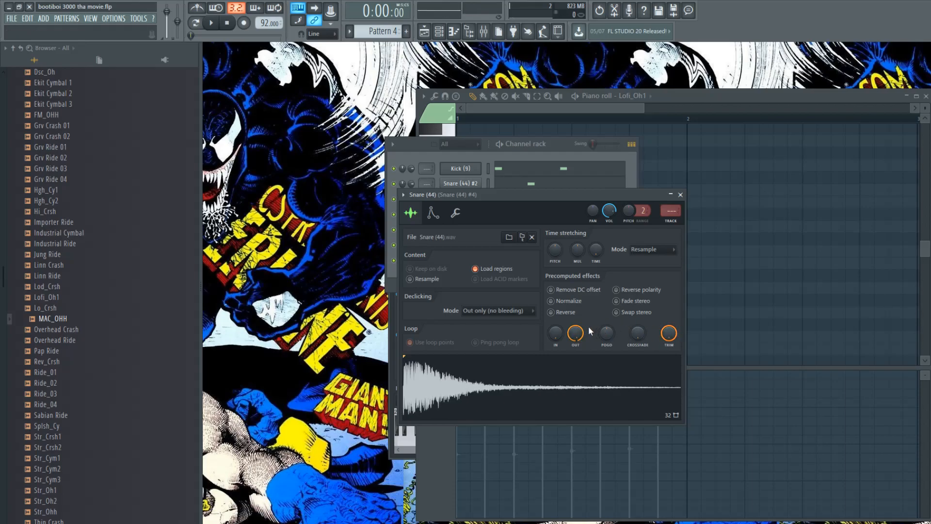
left_click_drag(576, 333, 576, 363)
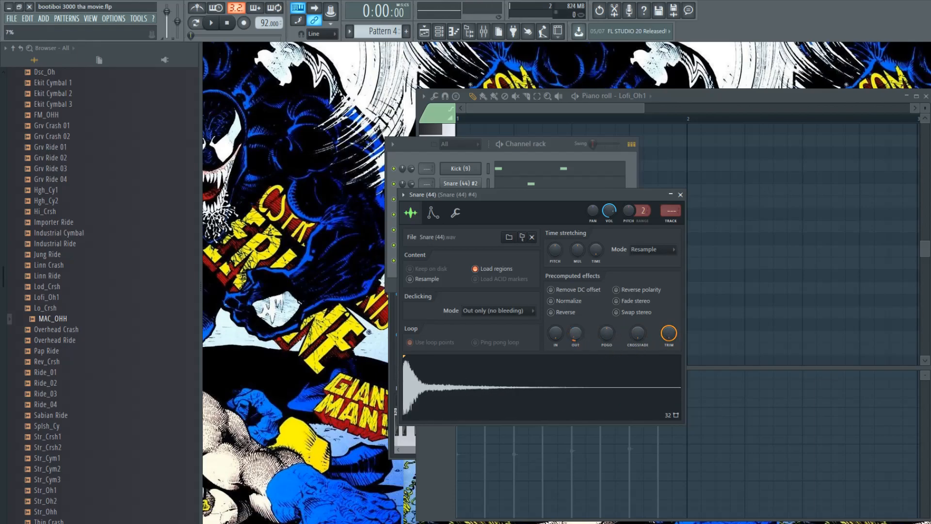
left_click_drag(576, 334, 576, 303)
left_click_drag(669, 333, 669, 363)
key("q")
key("q")
left_click_drag(579, 335, 579, 360)
Step: Try reversing the Snare (44) sample, audition it, and turn the reversal off
left_click(551, 312)
key("q")
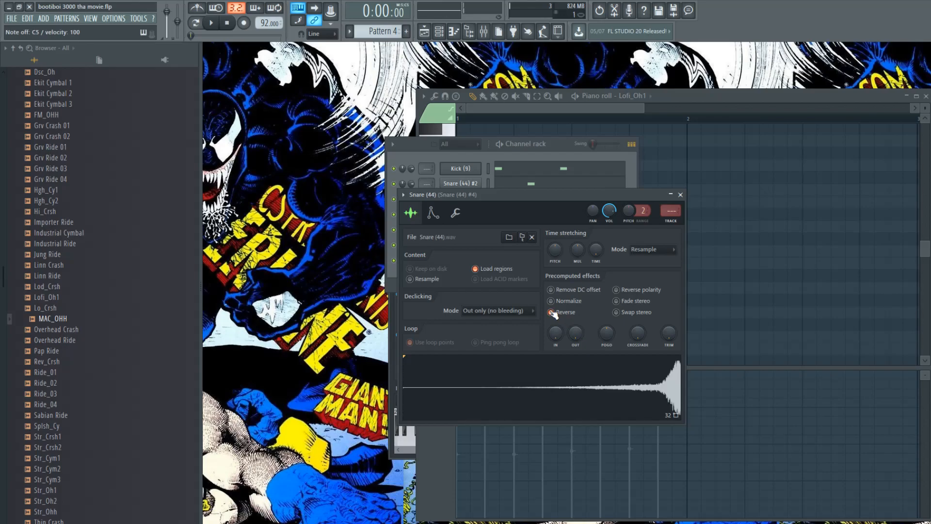
left_click(551, 312)
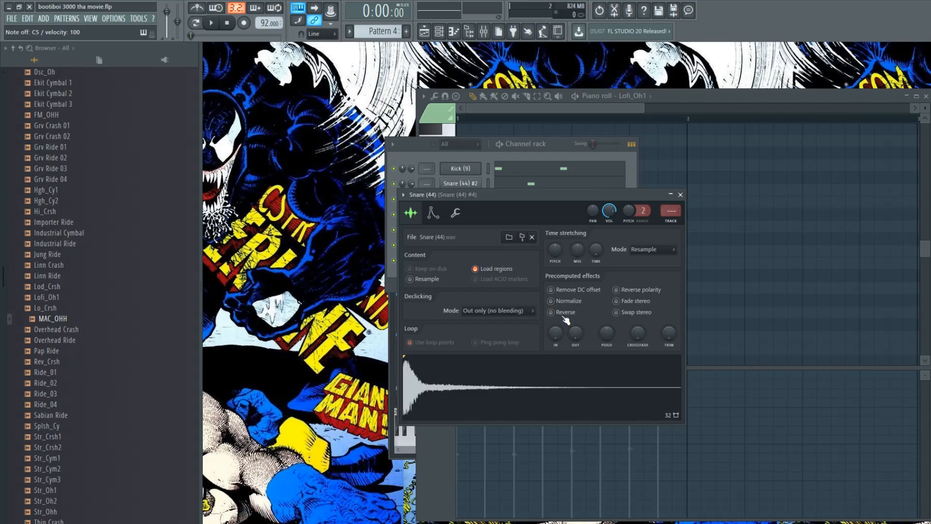
Step: Add a fade-in to Snare (44), lower its channel volume to 59%, and normalize the sample
mouse_move(555, 333)
left_mouse_down()
mouse_move(562, 340)
mouse_move(556, 327)
left_mouse_up()
key("q")
key("q")
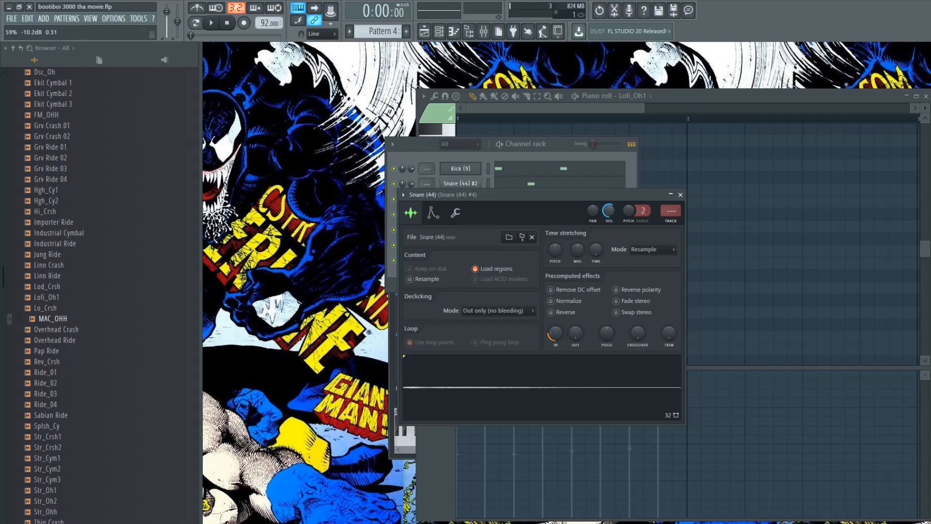
left_click(551, 301)
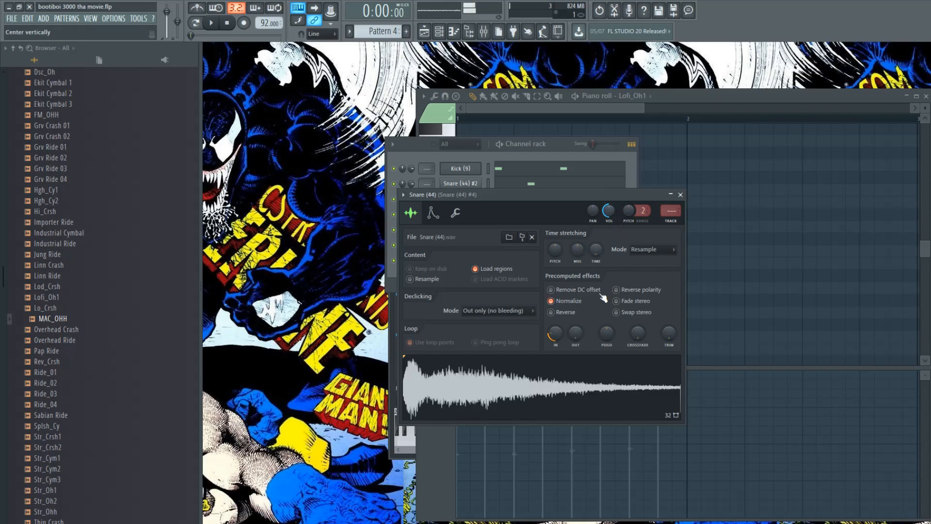
Step: Raise Snare (44)'s fade-out and set its silence trimming threshold to maximum, auditioning the sound
left_click_drag(554, 331, 575, 321)
key("q")
key("q")
left_click_drag(669, 333, 669, 303)
key("q")
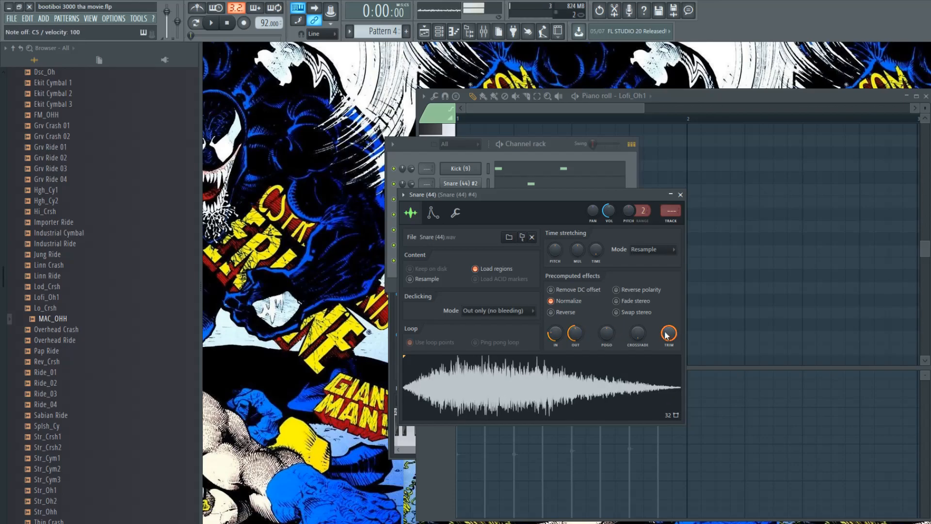
Step: Try a longer fade-in on Snare (44), play it at several pitches, and reduce the fade-in and fade-out to zero
left_click_drag(555, 335, 555, 330)
key("q")
key("q")
key("w")
key("e")
key("t")
key("y")
key("u")
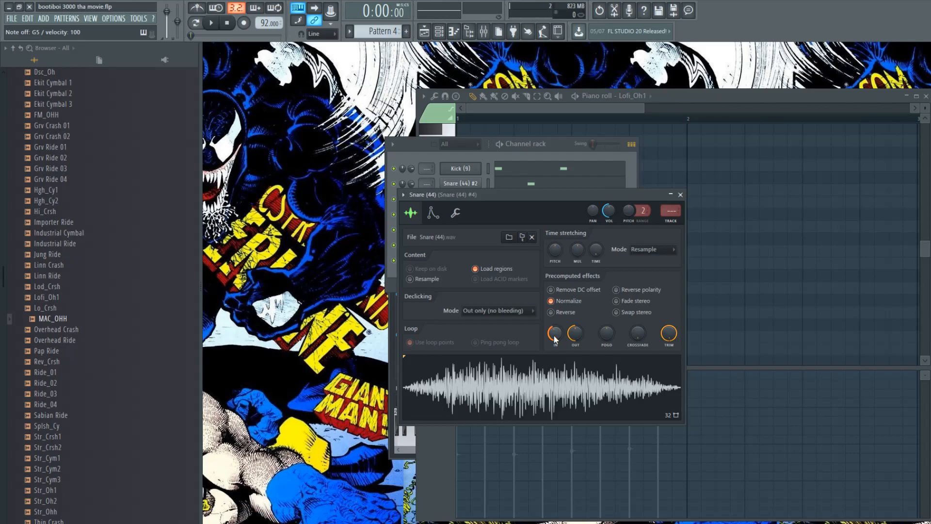
left_click_drag(553, 336, 553, 364)
left_click_drag(577, 332, 577, 361)
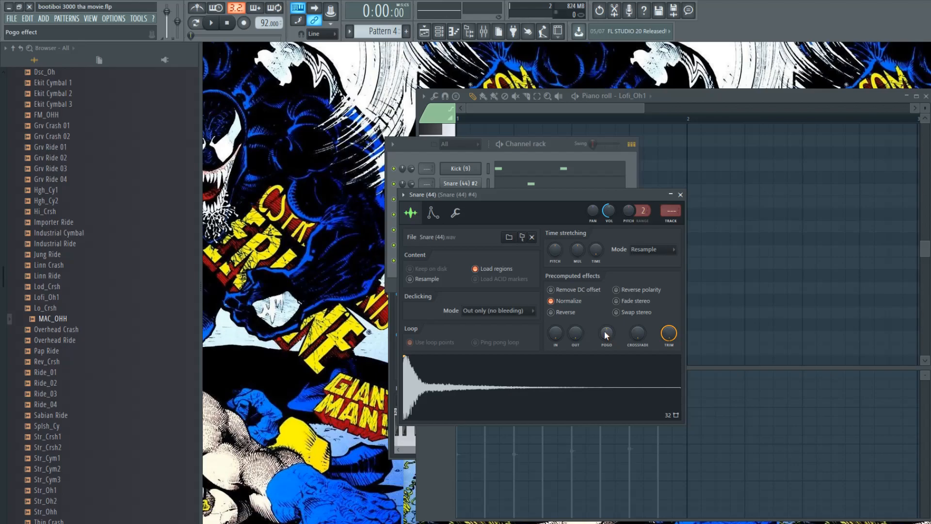
Step: Try different Pogo effect amounts on Snare (44), audition the pitch bend, and reset Pogo to its default
left_click_drag(612, 338, 609, 333)
key("z")
key("z")
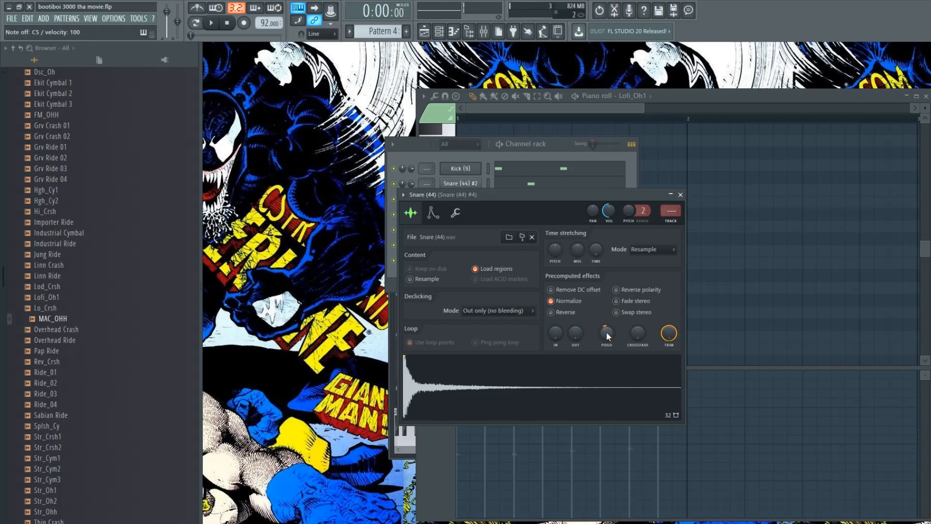
left_click_drag(607, 331, 608, 337)
key("z")
left_click(610, 330, "alt")
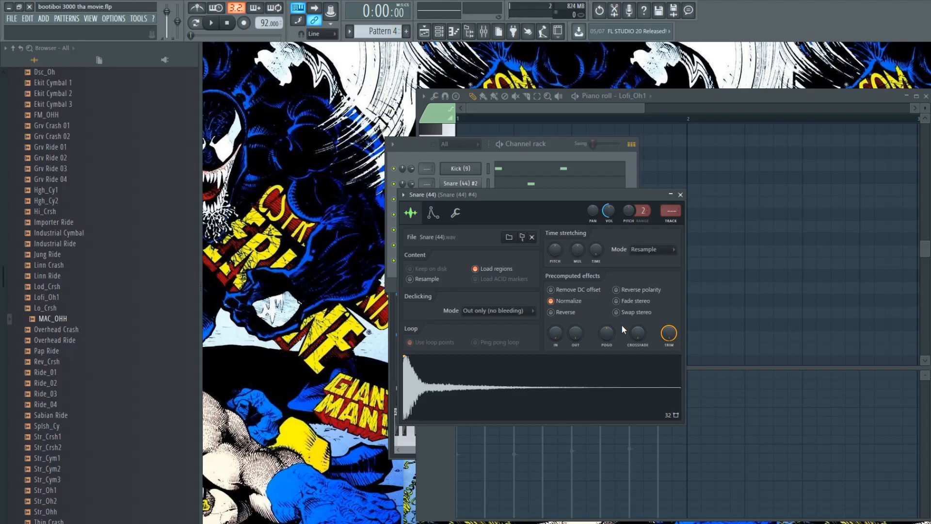
Step: Loop the end of Snare (44) with maximum crossfade, reduce its volume envelope release to zero, and audition the sample
mouse_move(639, 335)
left_mouse_down()
mouse_move(639, 310)
mouse_move(640, 340)
left_mouse_up()
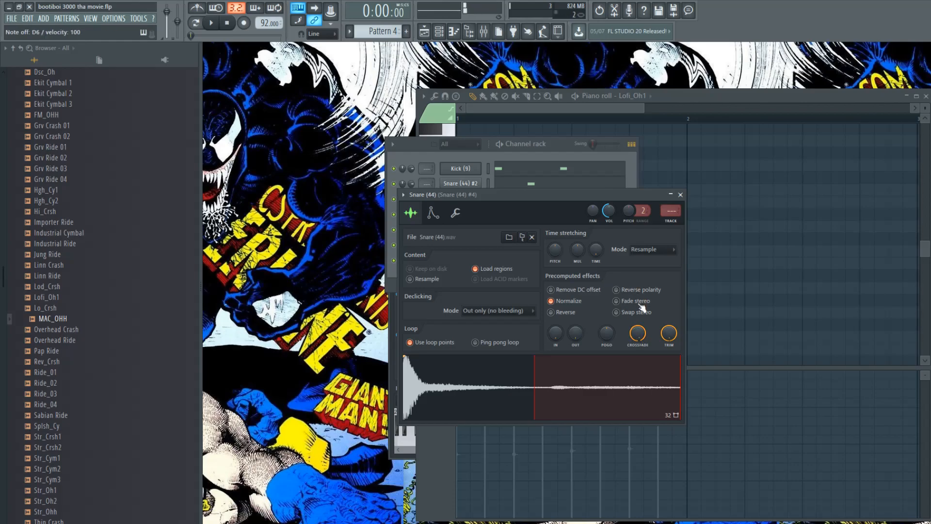
left_click(433, 212)
left_click_drag(499, 317, 500, 349)
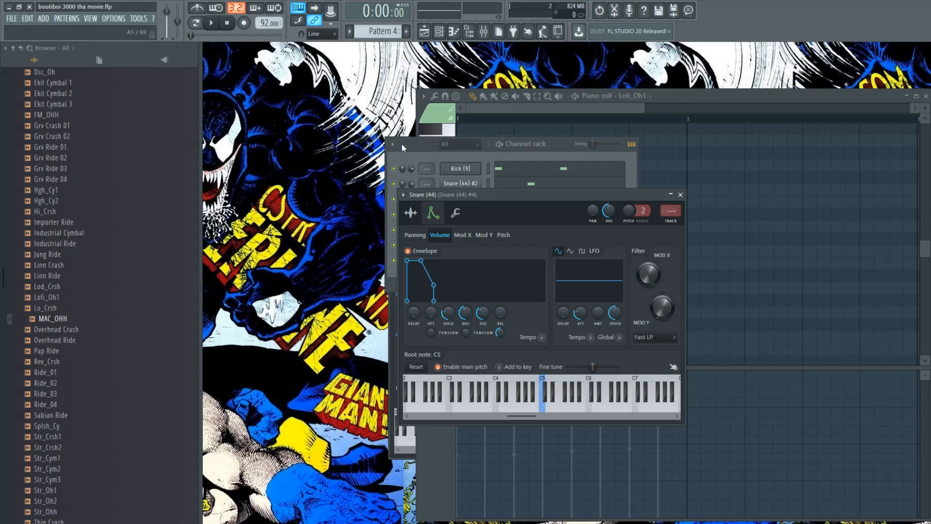
left_click(413, 218)
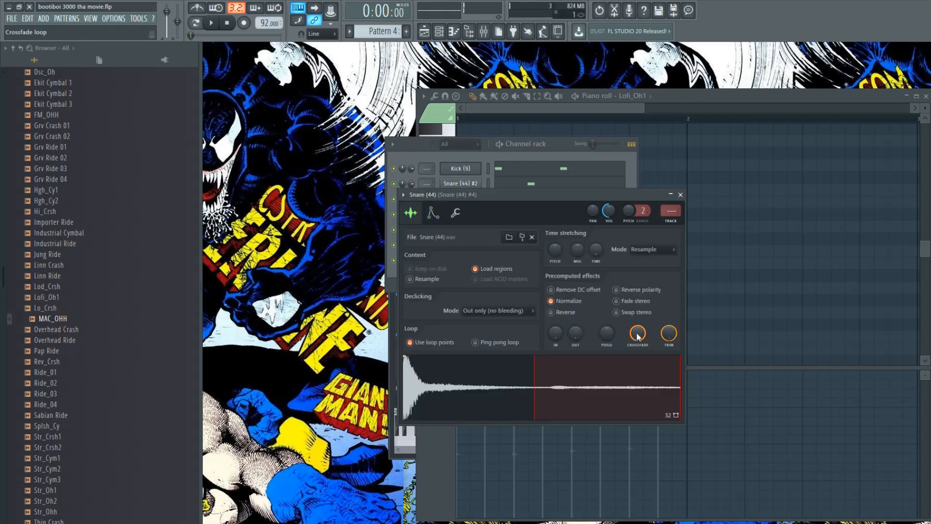
left_click_drag(638, 336, 638, 301)
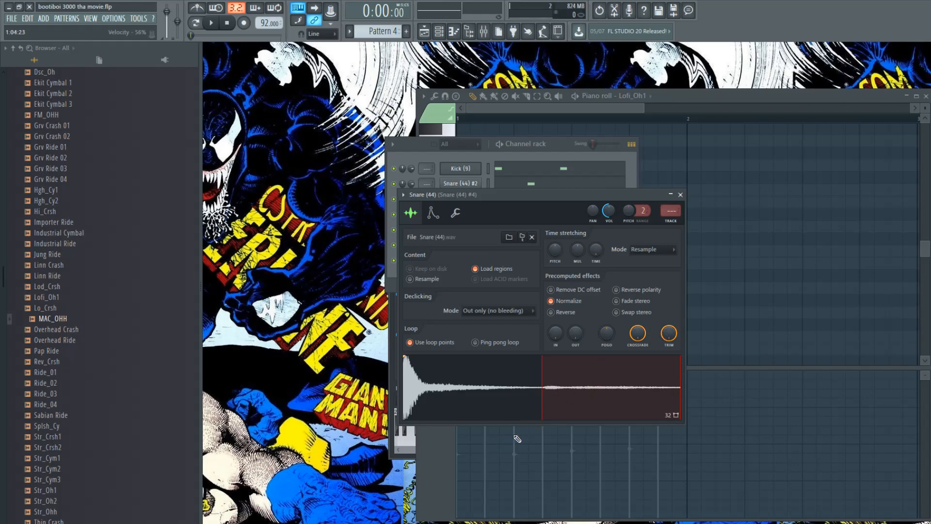
left_click(588, 366)
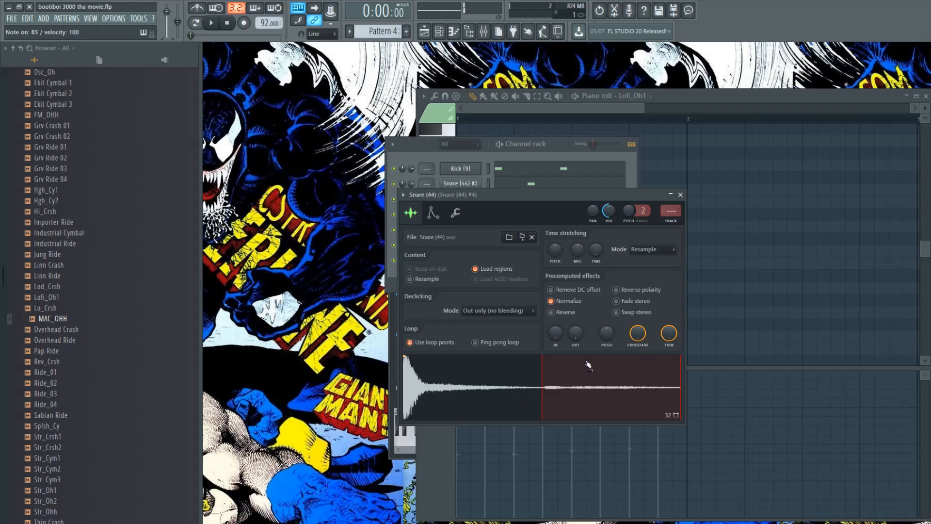
Step: Audition the looped Snare (44), reduce its crossfade to zero, and close the channel settings
key("m")
left_click_drag(636, 330, 636, 388)
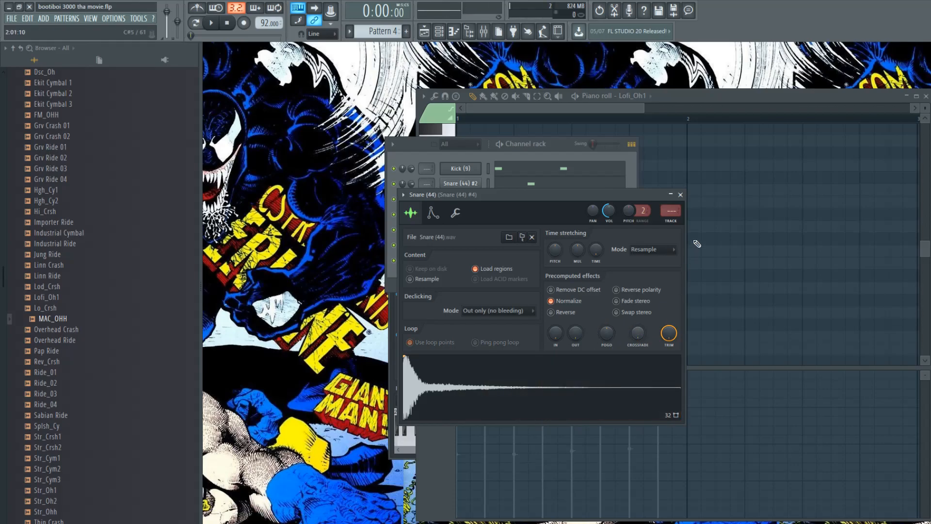
left_click(680, 195)
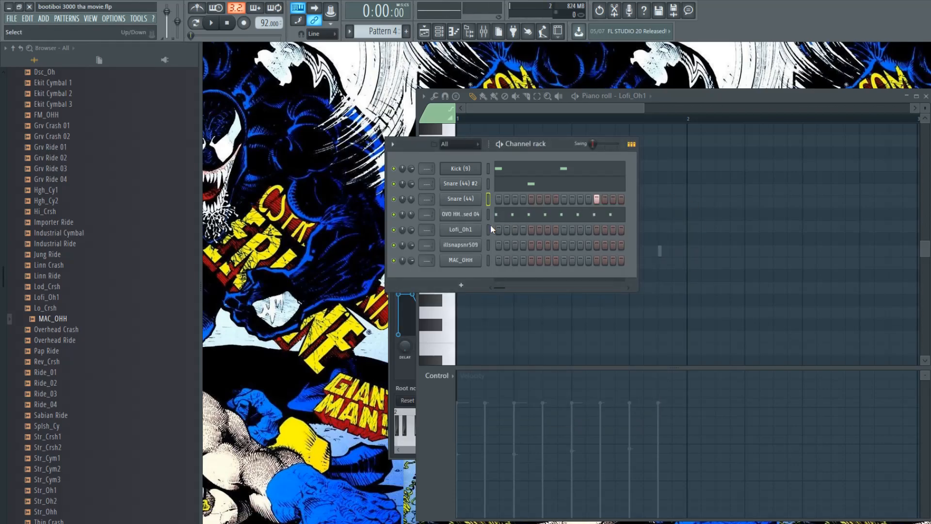
Step: Inspect the Lofi_Oh1 channel's sample settings and close them
left_click(470, 233)
left_click(247, 140)
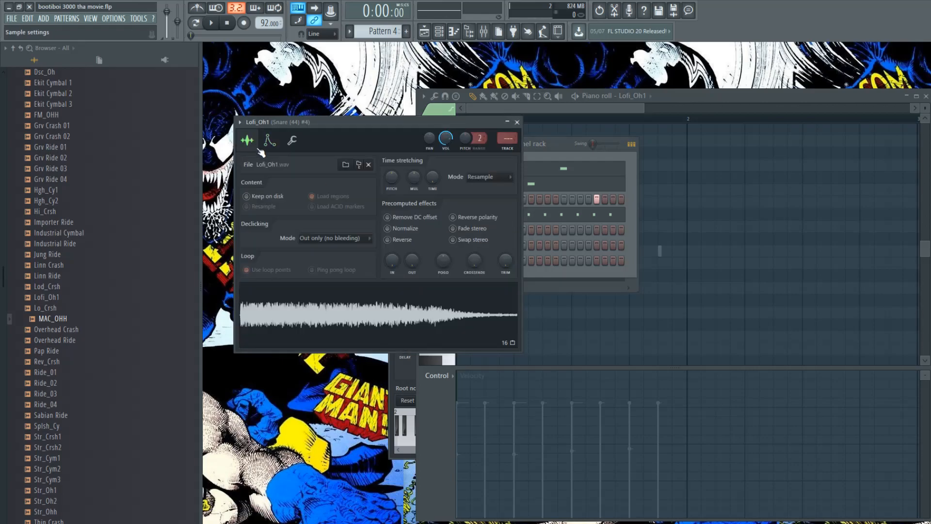
left_click(517, 122)
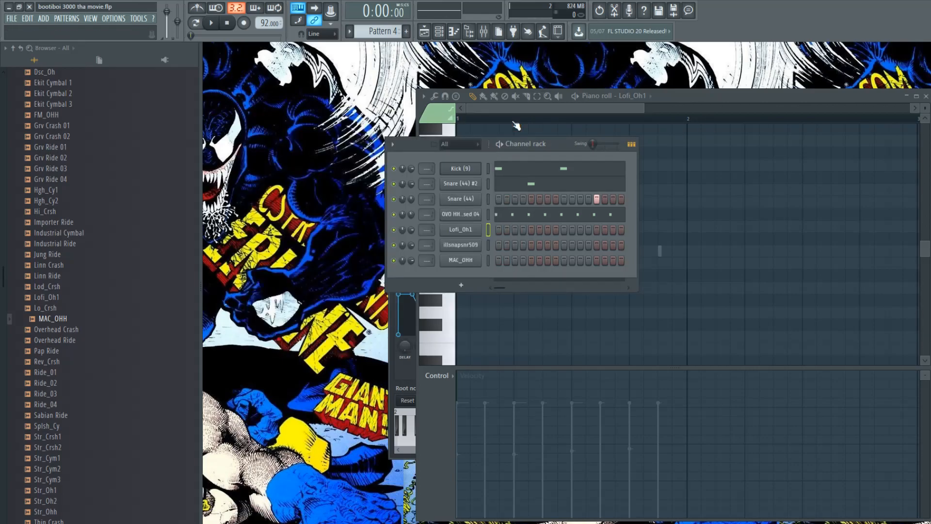
left_click(482, 231)
left_click(517, 121)
Step: Try looping the end of OVO HH Closed 04 with maximum crossfade and play it at several pitches
left_click(465, 214)
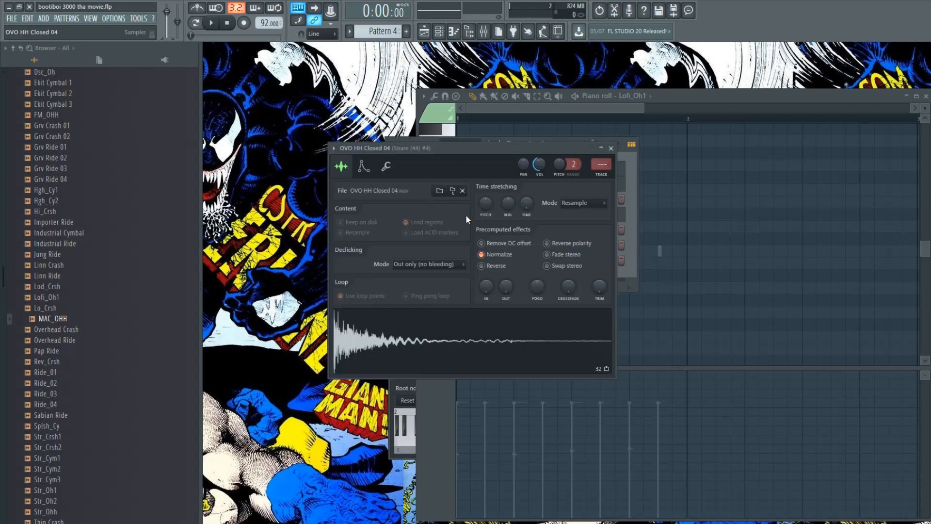
left_click_drag(567, 287, 568, 243)
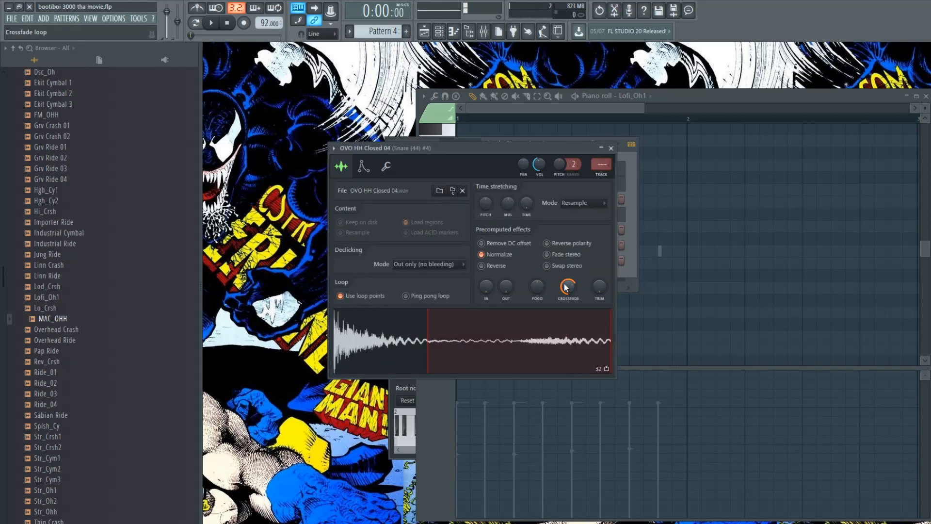
left_click_drag(569, 289, 568, 262)
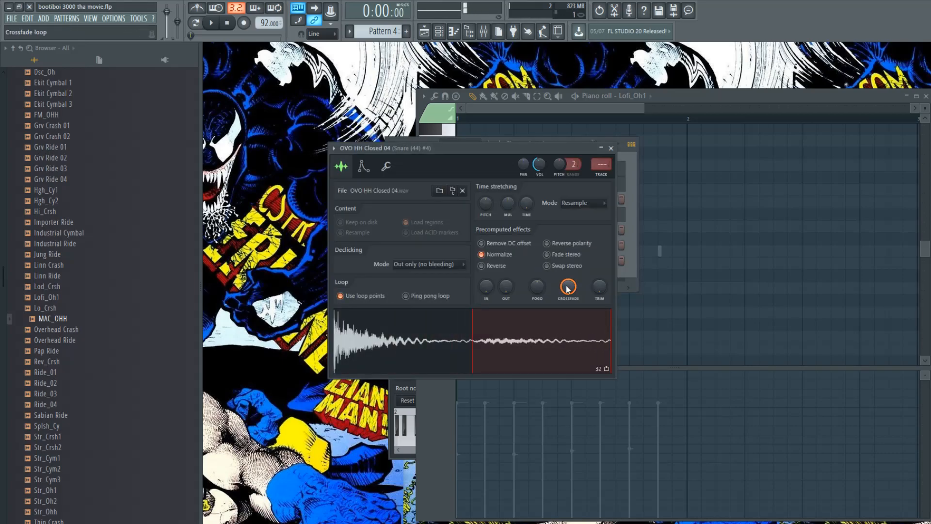
key("t")
key("y")
key("t")
key("t")
key("y")
key("o")
key("o")
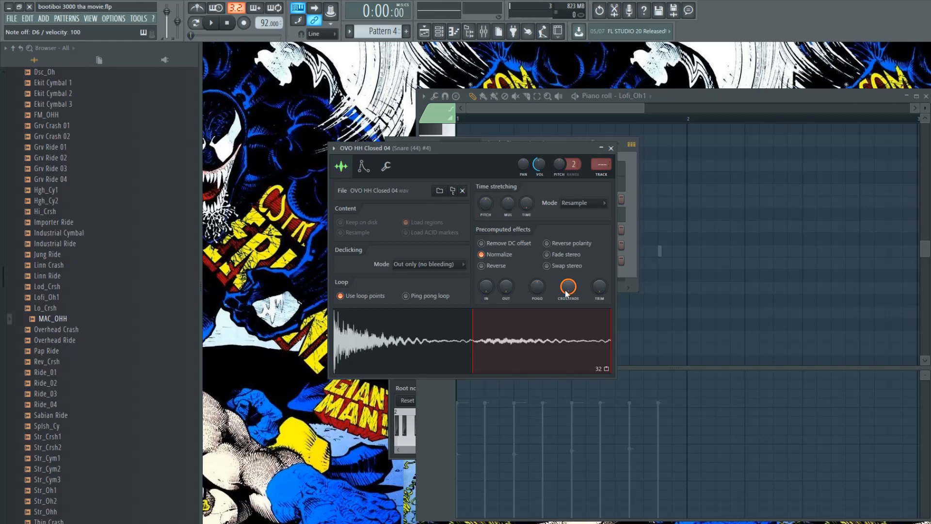
Step: Audition the looped hi-hat on other notes, reduce its crossfade to zero, and close its settings
key("h")
key("z")
left_click_drag(564, 288, 564, 340)
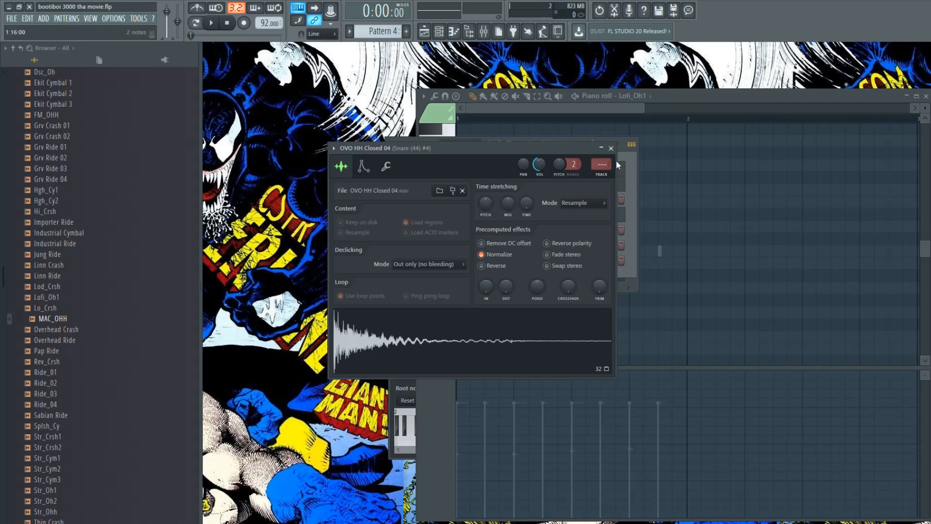
left_click(611, 148)
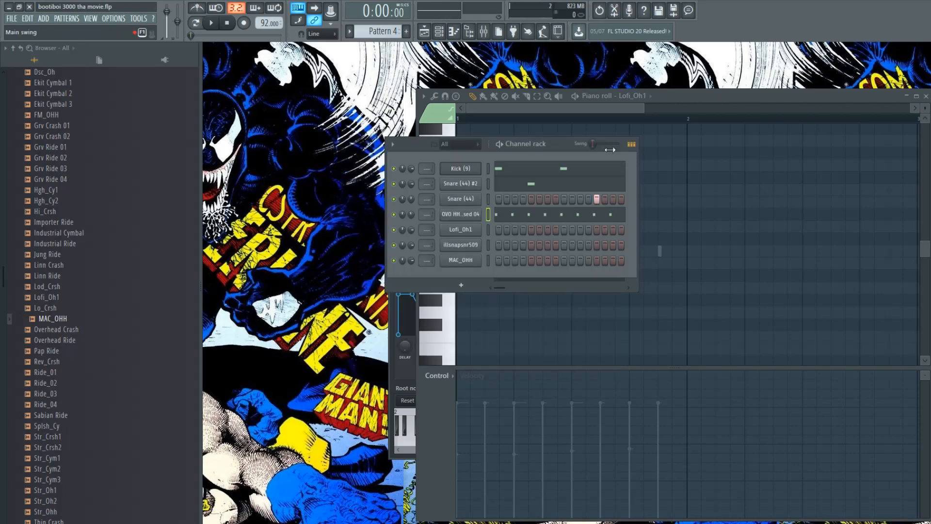
Step: Raise Snare (44)'s fade-out to maximum and enable Fade stereo, auditioning the sample between changes
left_click(475, 200)
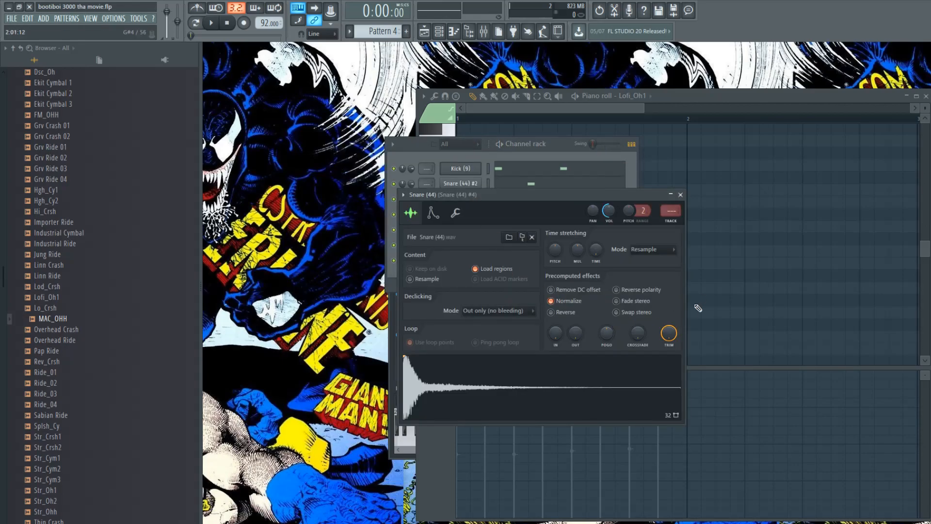
left_click_drag(575, 333, 575, 315)
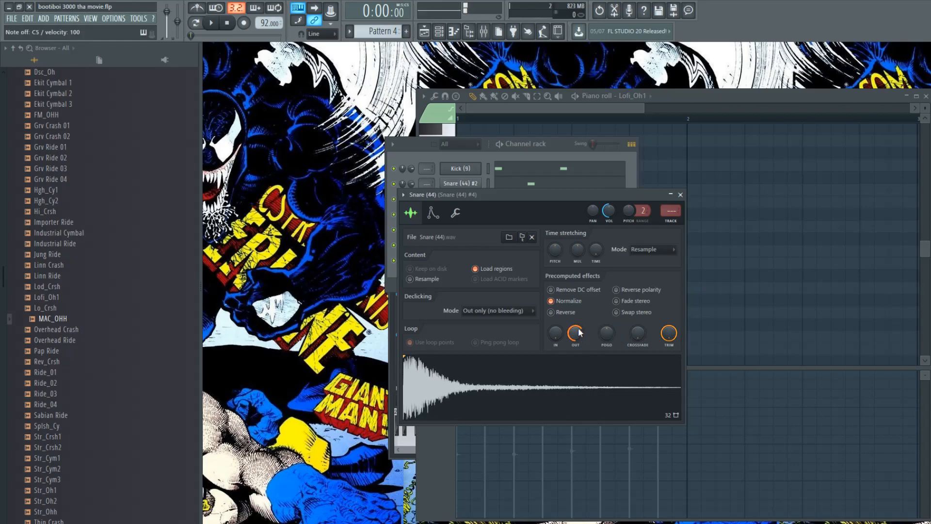
left_click(616, 301)
key("q")
left_click_drag(576, 336, 576, 318)
key("q")
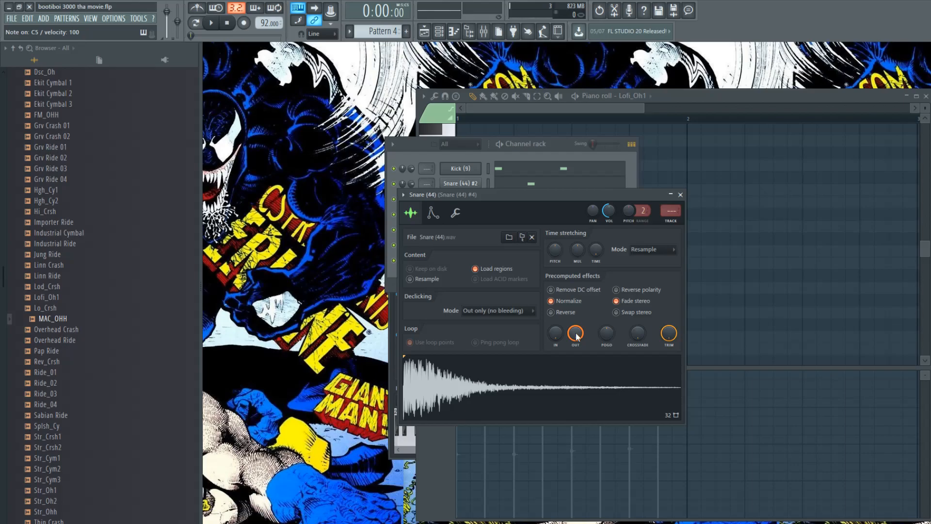
Step: Reduce Snare (44)'s silence trimming threshold to zero, audition it, and turn off Fade stereo and Normalize
mouse_move(669, 334)
left_mouse_down()
mouse_move(669, 354)
mouse_move(669, 343)
left_mouse_up()
key("q")
key("q")
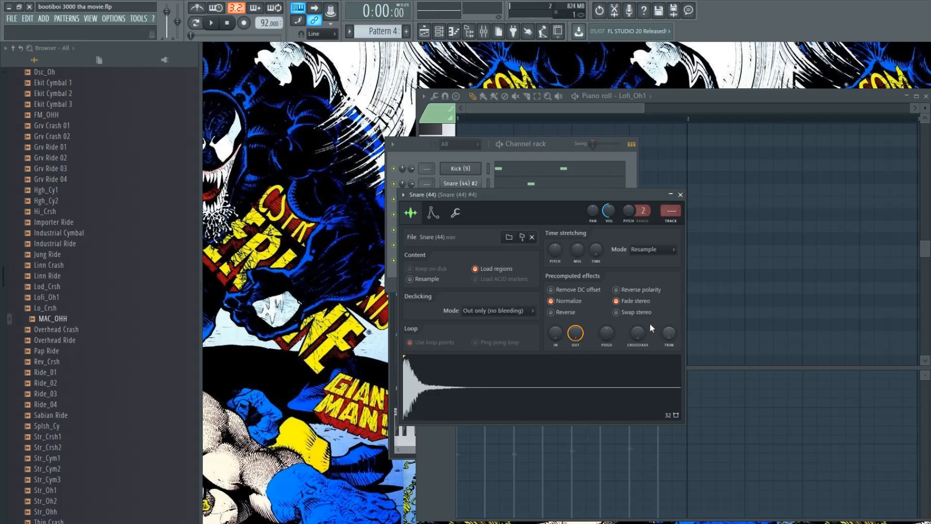
left_click(617, 301)
left_click(551, 302)
Step: Switch to Pattern 7, place a Kick (9) hit on the first step, and play the pattern briefly
left_click(561, 141)
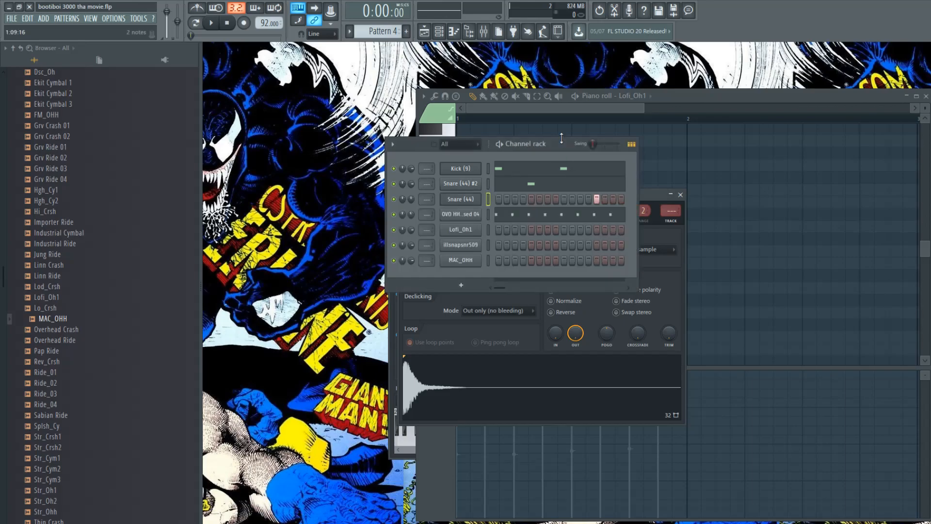
key("7")
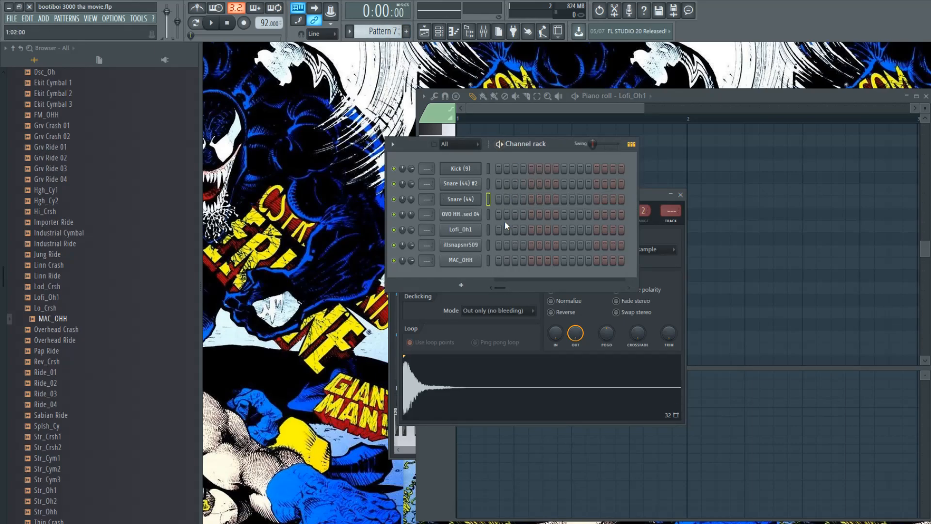
left_click(498, 168)
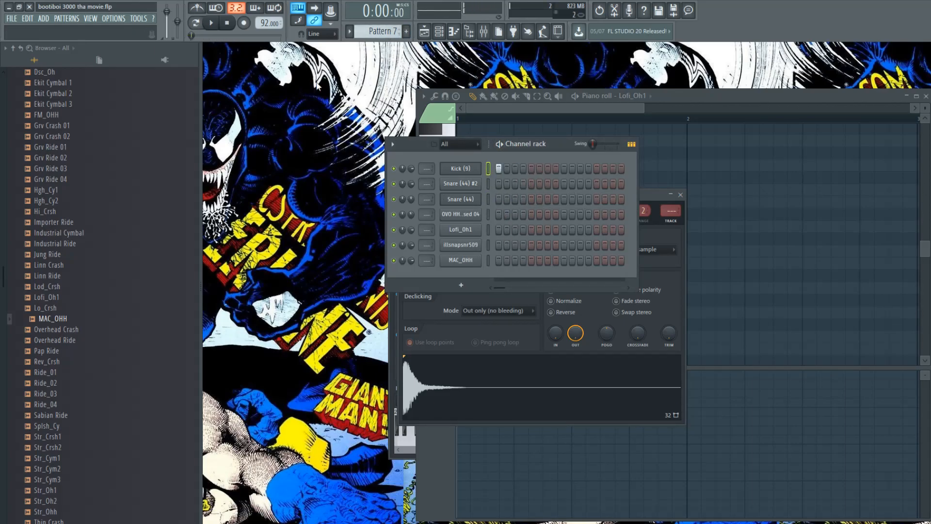
key("space")
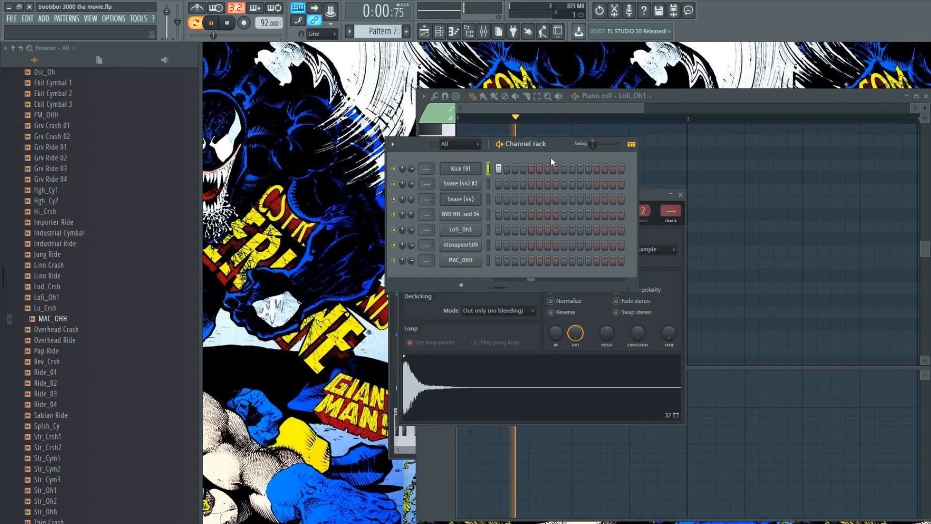
key("space")
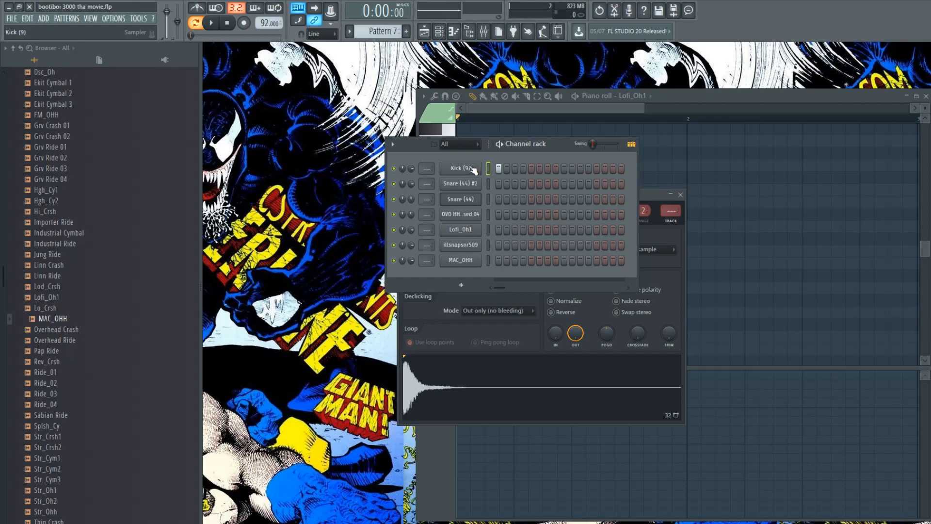
Step: Try adjusting the filter frequency (Mod X) in Snare (44)'s envelope settings while auditioning the sound
left_click(467, 330)
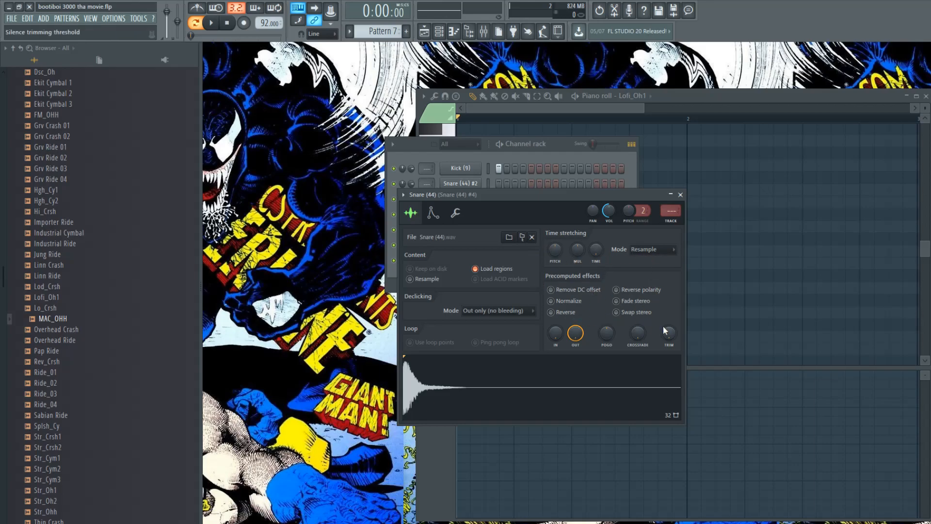
left_click(433, 213)
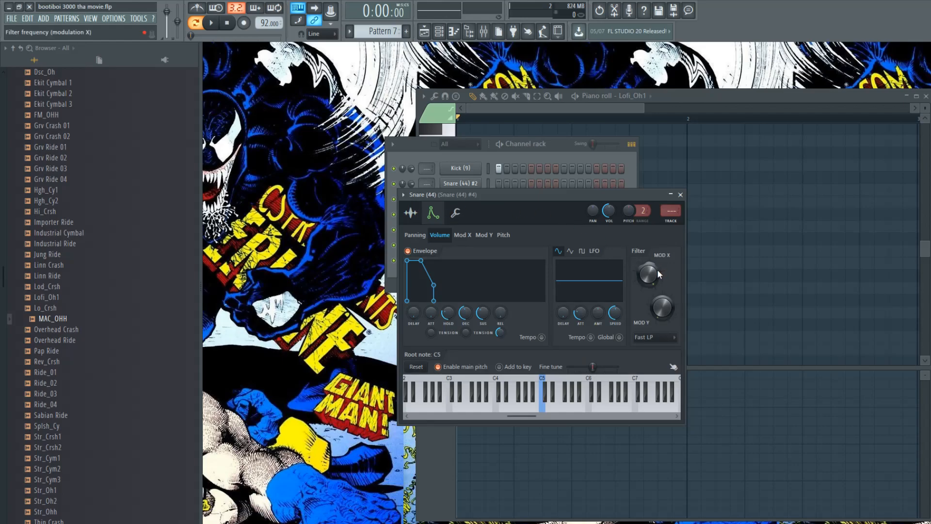
key("n")
left_click_drag(658, 271, 657, 274)
key("n")
key("n")
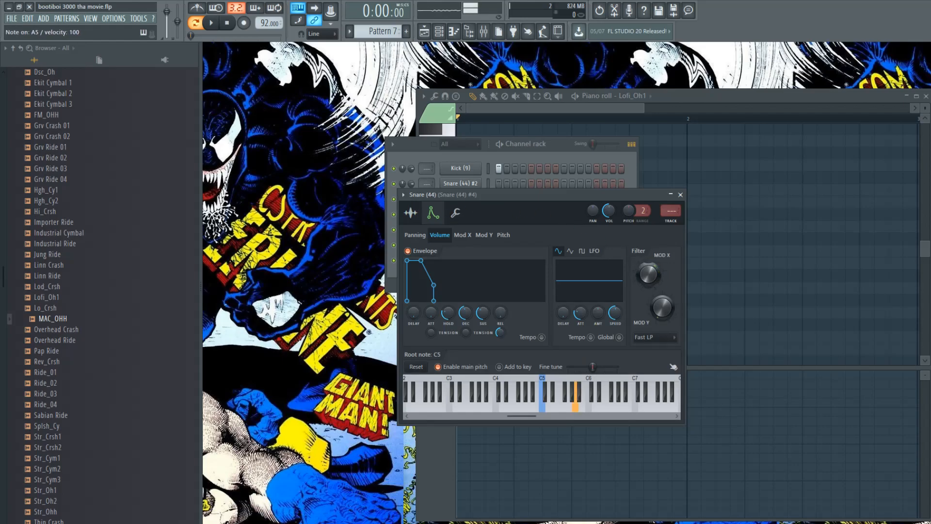
key("n")
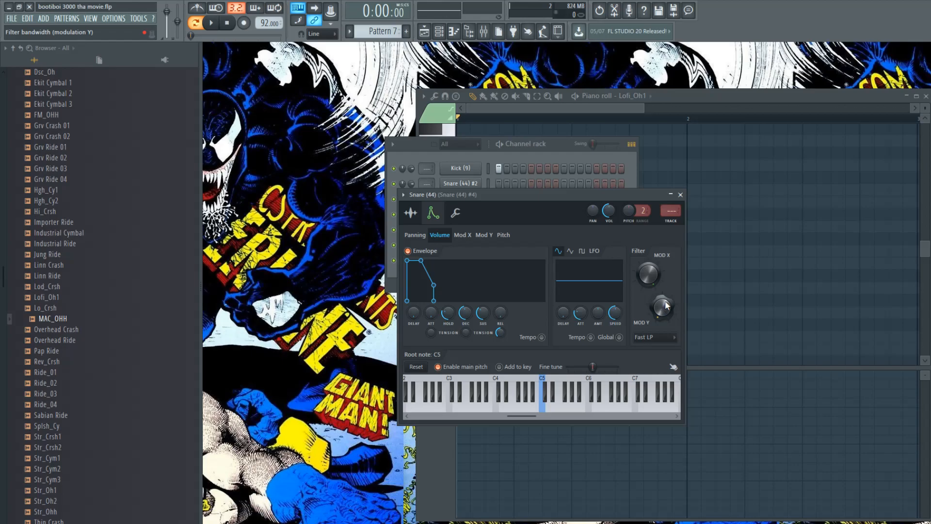
Step: Try the BP filter type on Snare (44) with a different Mod X amount, and set the filter type to LP
left_click(659, 370)
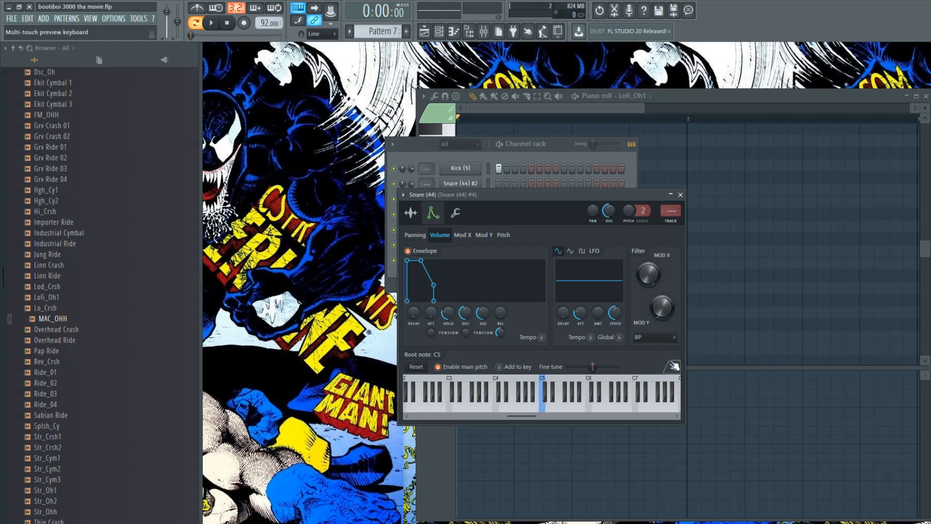
key("n")
mouse_move(645, 269)
left_mouse_down()
mouse_move(645, 306)
mouse_move(645, 267)
left_mouse_up()
key("n")
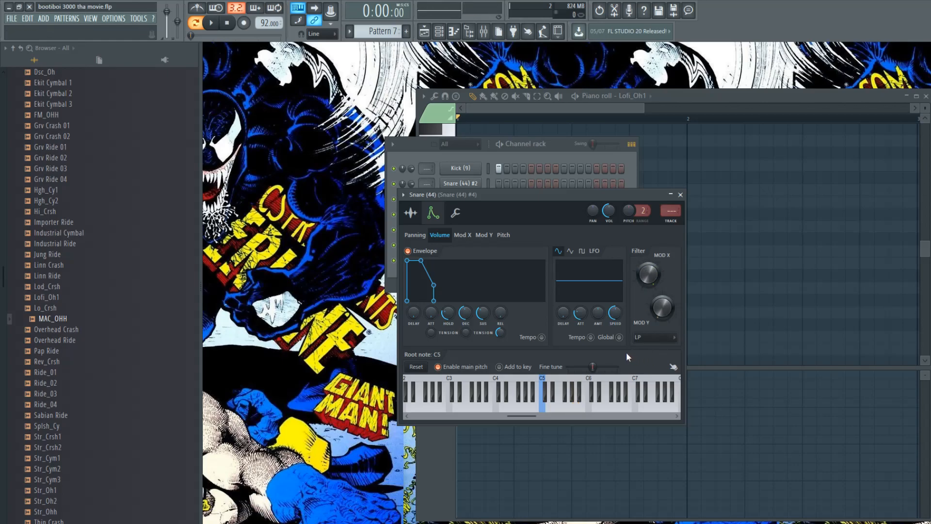
Step: Try the volume envelope's Tempo option on and off, and view the Mod X, Mod Y and Pitch envelopes of Snare (44)
left_click(542, 337)
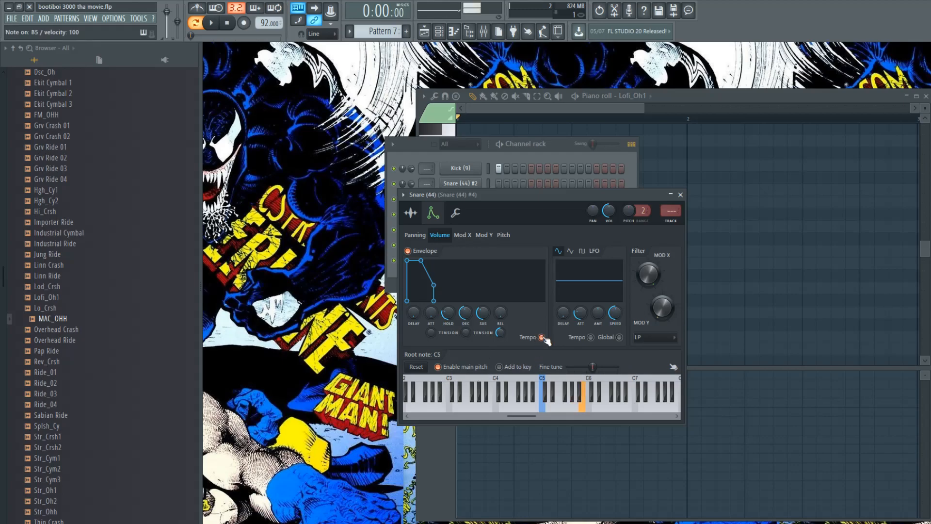
left_click(542, 337)
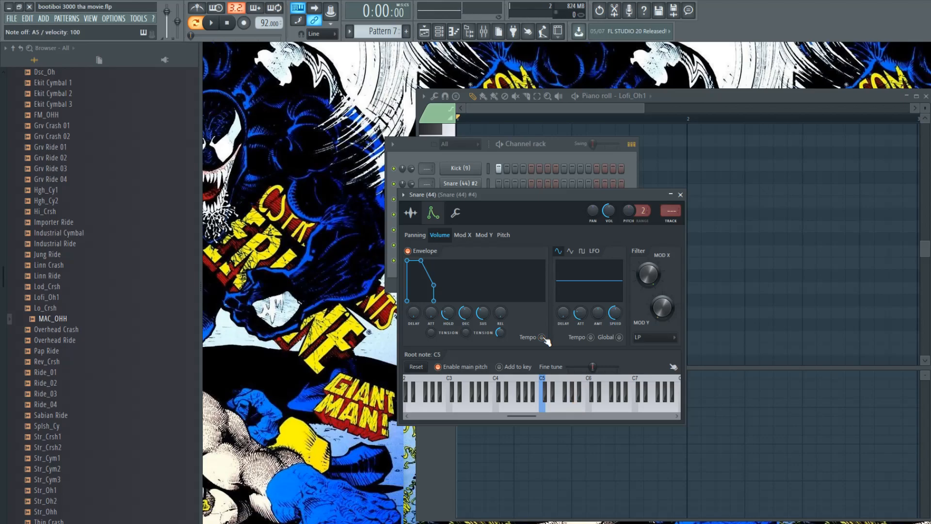
left_click(463, 235)
left_click(484, 235)
left_click(504, 236)
left_click(412, 215)
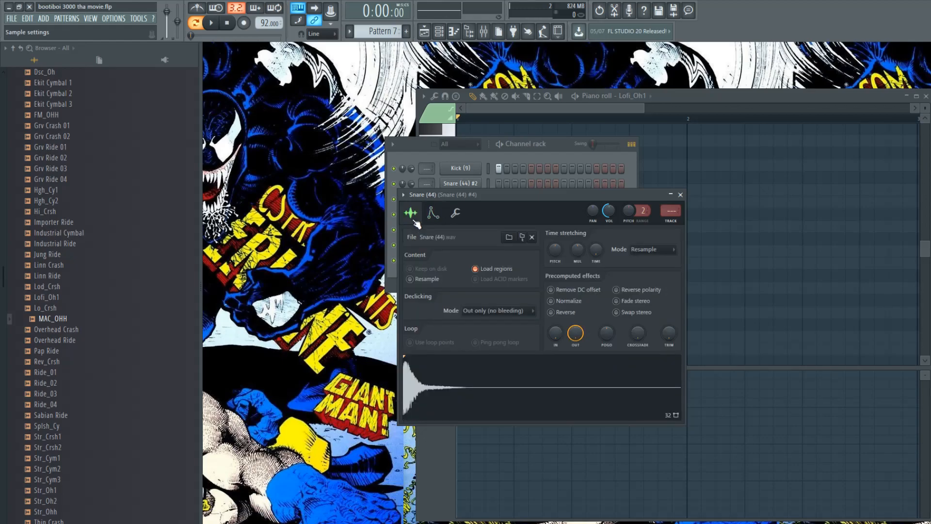
Step: Return to the channel rack and save the project
left_click(549, 151)
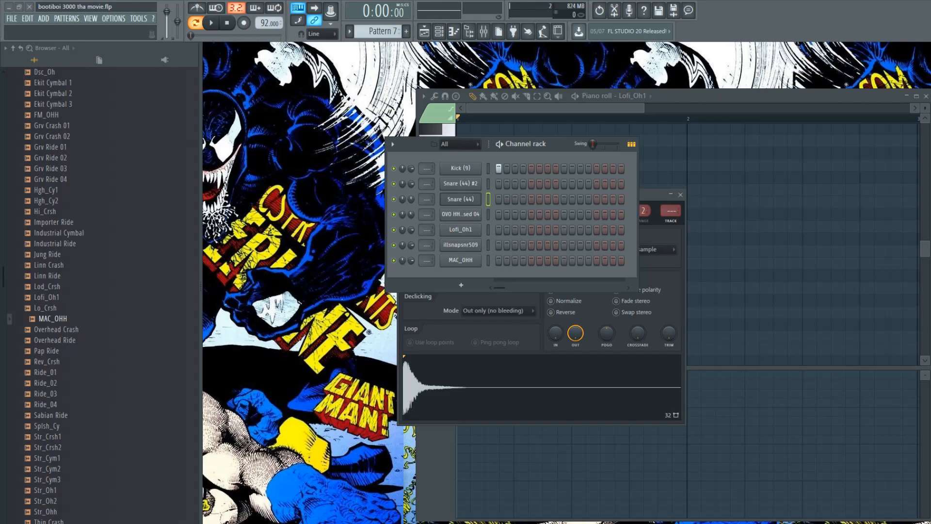
key("ctrl+s")
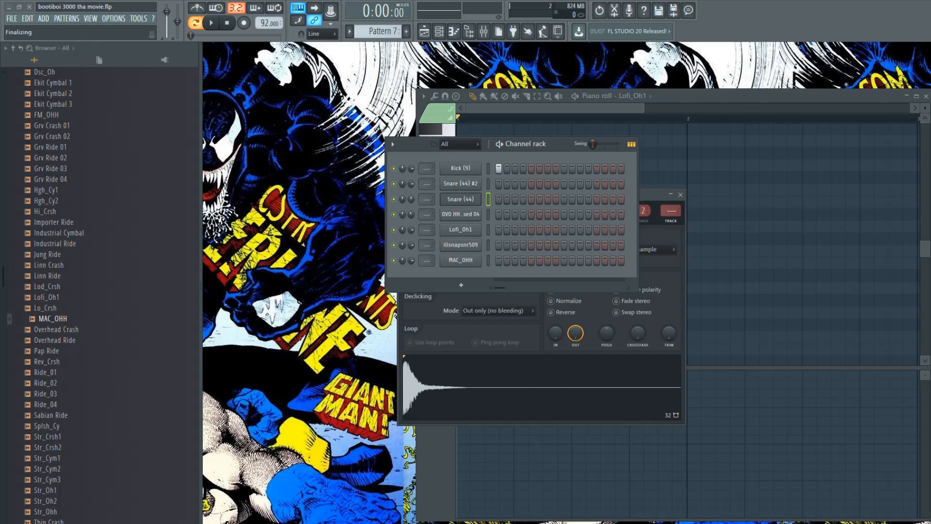